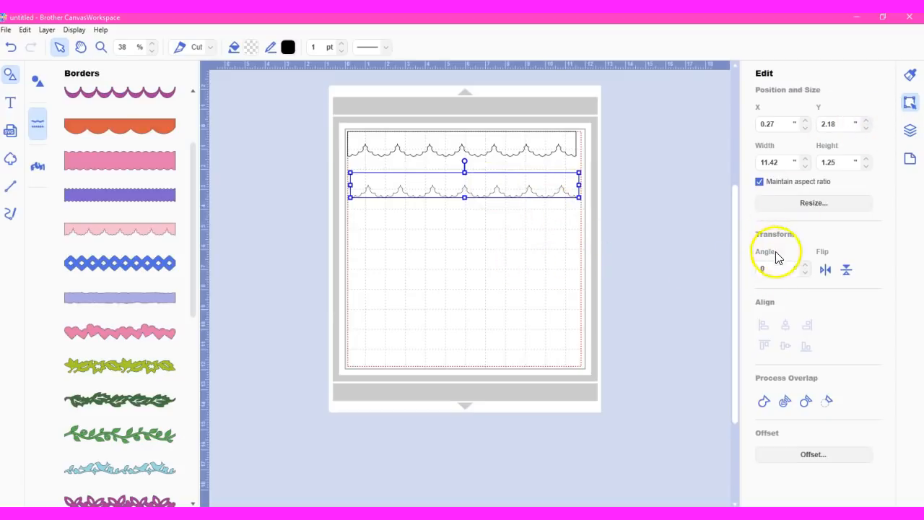
Rotate the lower scalloped border to 90° and place it vertically along the mat's right edge
{"action": "left_click", "coordinate": [767, 268]}
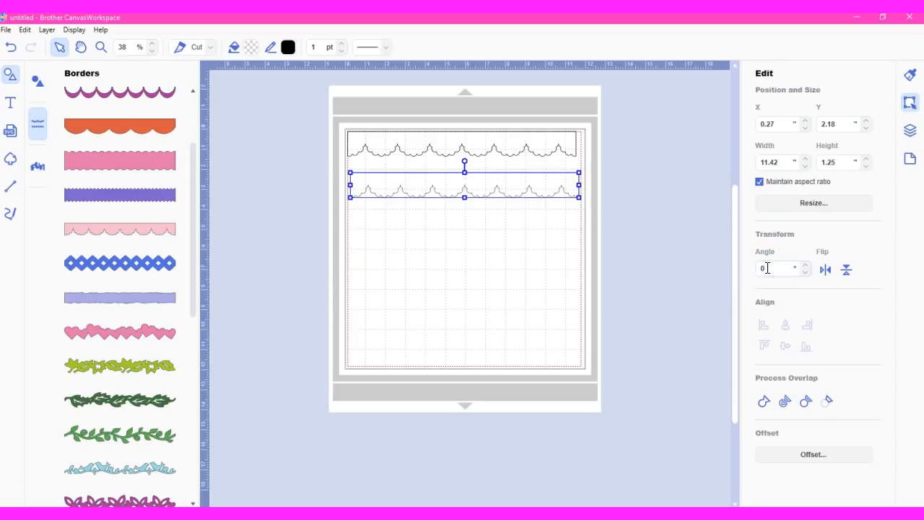
{"action": "type", "text": "90"}
{"action": "key", "text": "Return"}
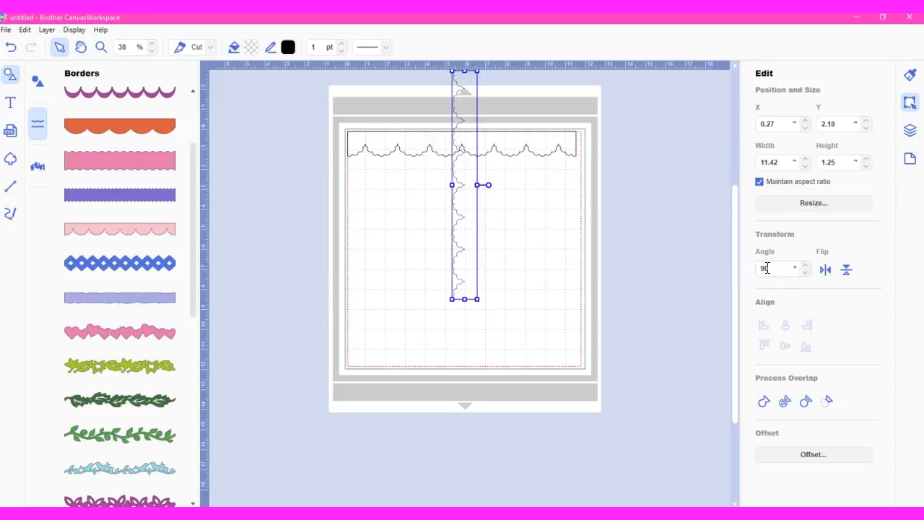
{"action": "left_click_drag", "start_coordinate": [471, 184], "coordinate": [572, 245]}
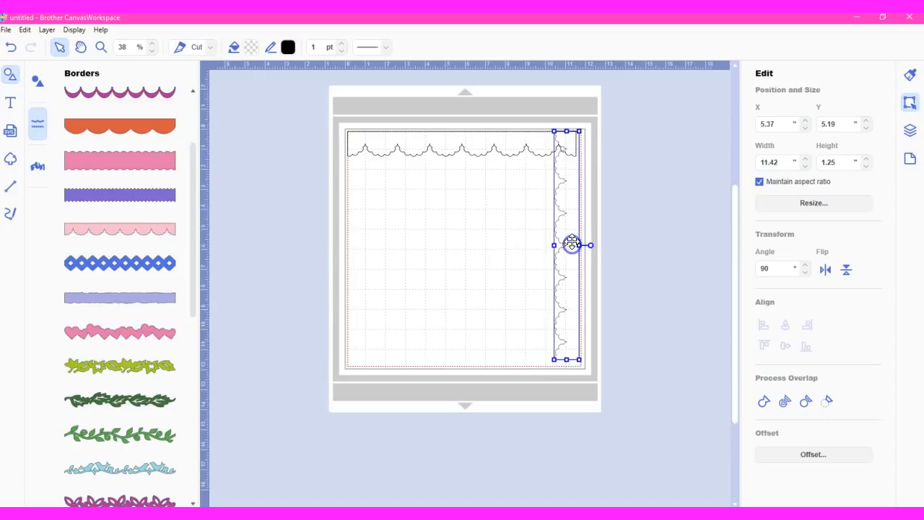
Flip a copy of the top border vertically and place it along the mat's bottom edge
{"action": "left_click", "coordinate": [459, 141]}
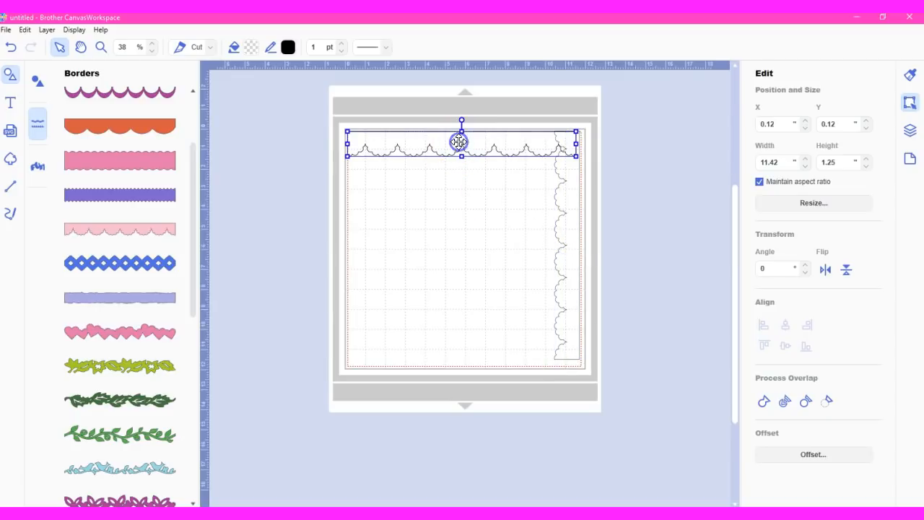
{"action": "left_click", "coordinate": [848, 273]}
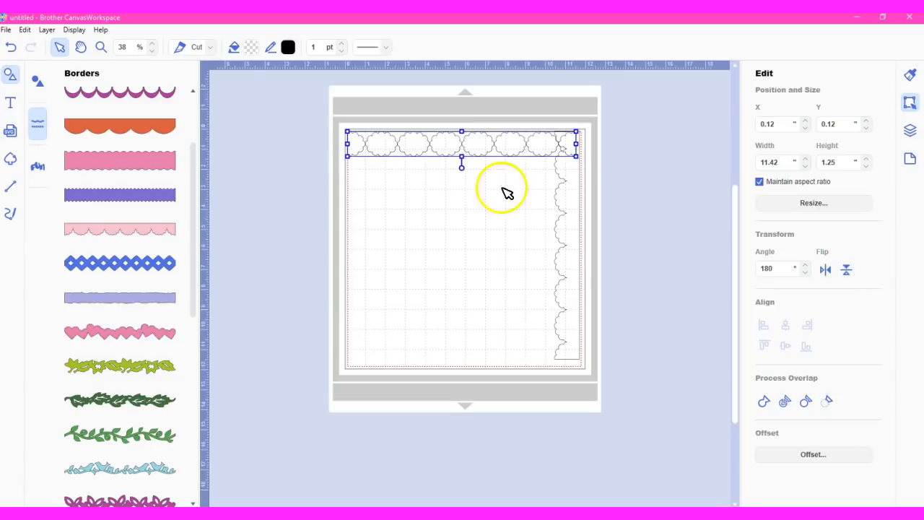
{"action": "left_click_drag", "start_coordinate": [476, 140], "coordinate": [480, 348]}
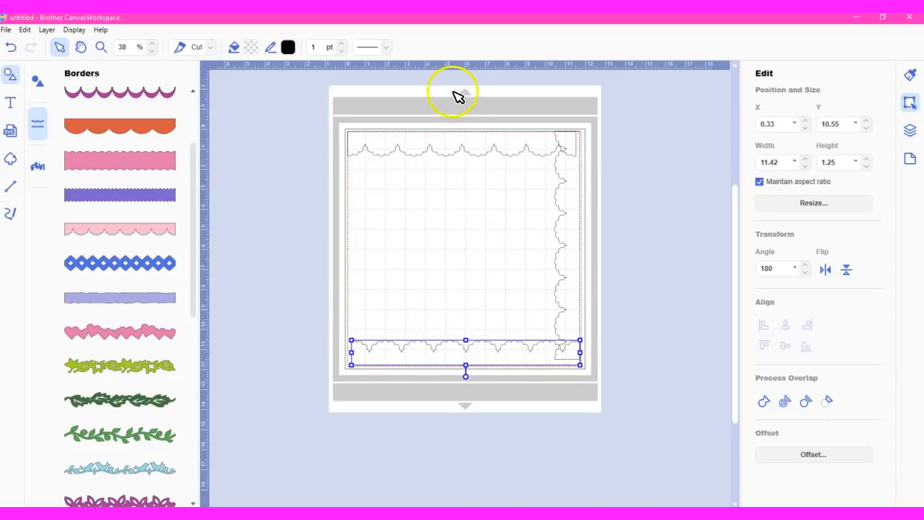
Shift the top border slightly right to X 0.21", then duplicate it and place the copy just below
{"action": "left_click", "coordinate": [462, 142]}
{"action": "mouse_move", "coordinate": [463, 143]}
{"action": "left_mouse_down"}
{"action": "mouse_move", "coordinate": [464, 160]}
{"action": "mouse_move", "coordinate": [465, 143]}
{"action": "left_mouse_up"}
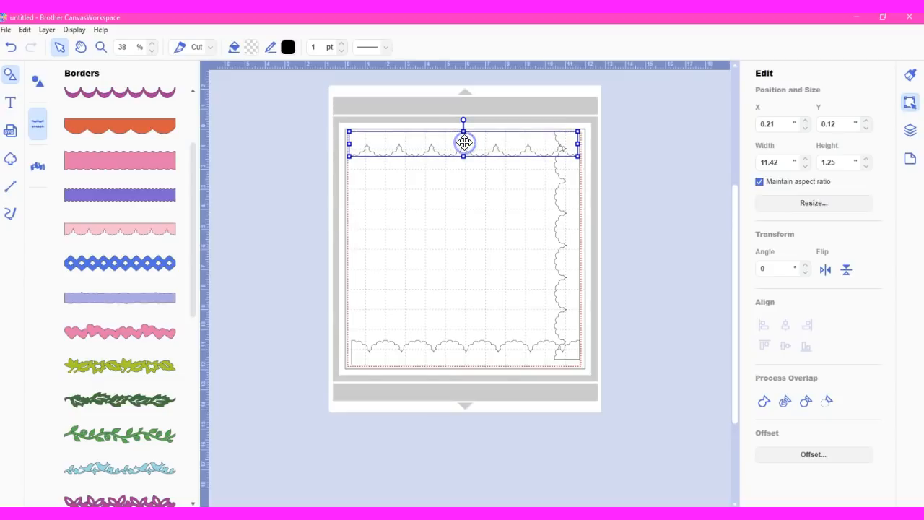
{"action": "left_click", "coordinate": [45, 31]}
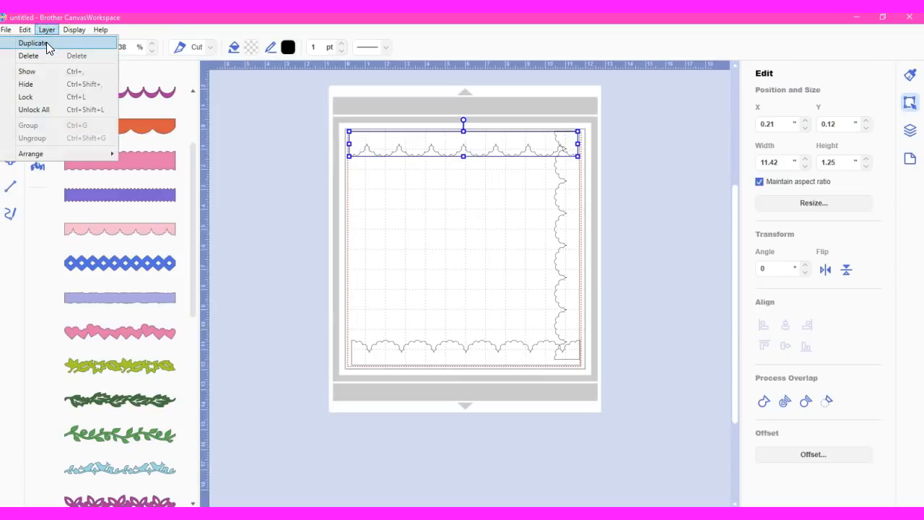
{"action": "left_click", "coordinate": [42, 41]}
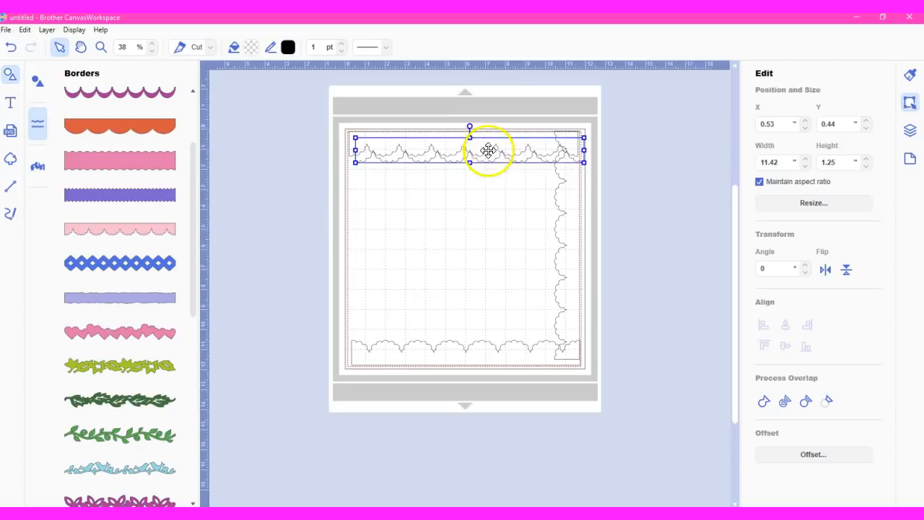
{"action": "left_click_drag", "start_coordinate": [489, 156], "coordinate": [482, 191]}
Rotate the copied border to 90°, flip it horizontally and place it along the mat's left edge
{"action": "left_click", "coordinate": [767, 268]}
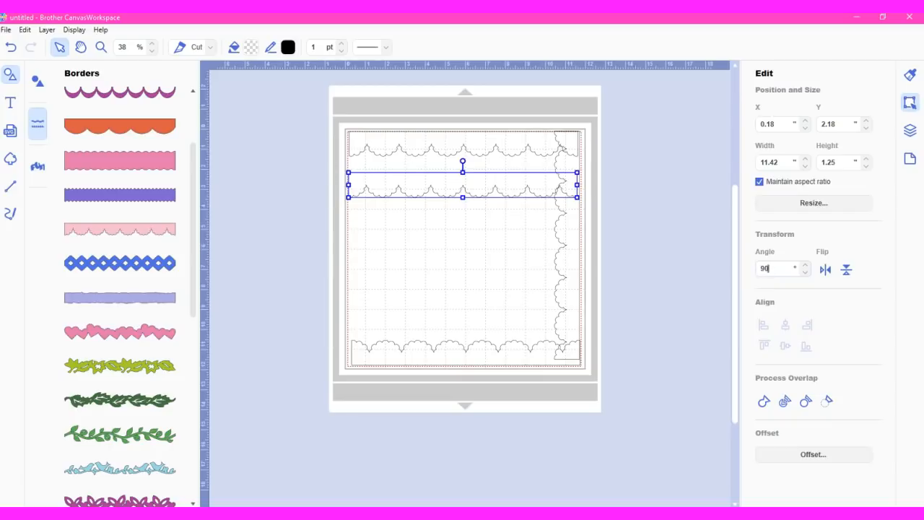
{"action": "type", "text": "90"}
{"action": "key", "text": "Return"}
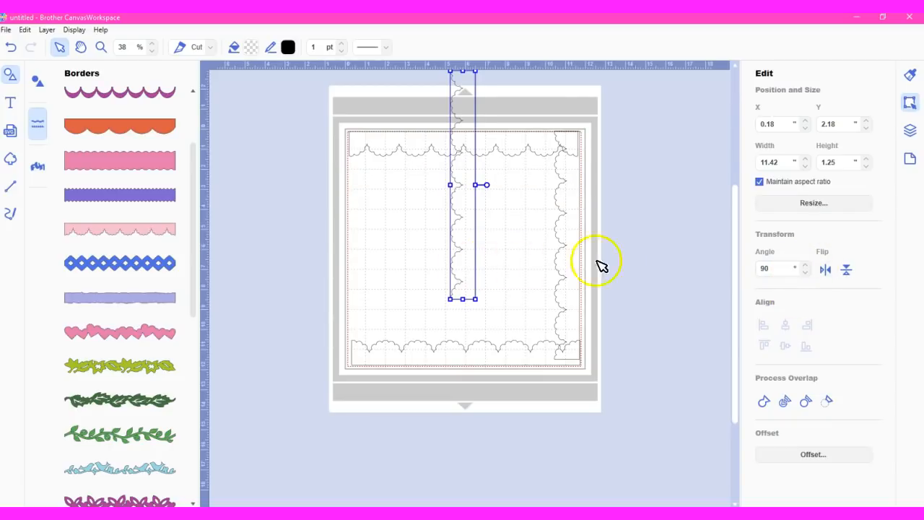
{"action": "left_click", "coordinate": [826, 269]}
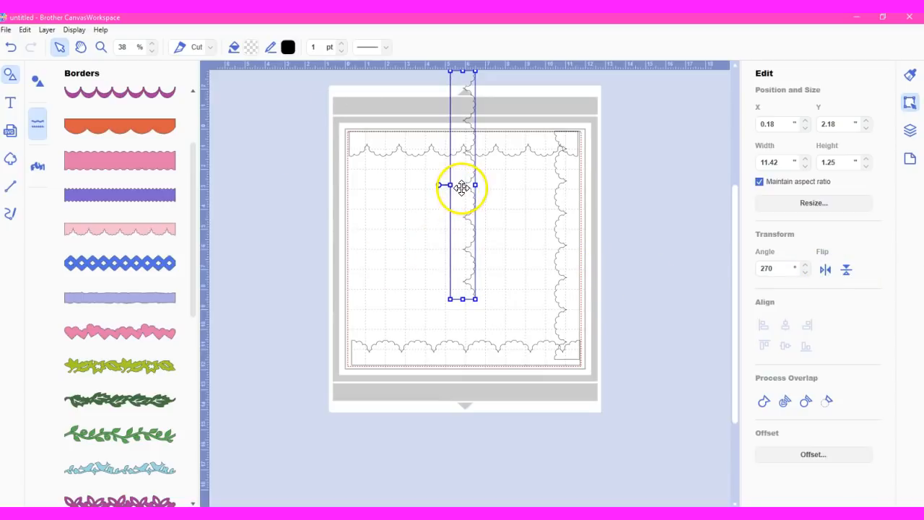
{"action": "left_click_drag", "start_coordinate": [455, 195], "coordinate": [361, 248]}
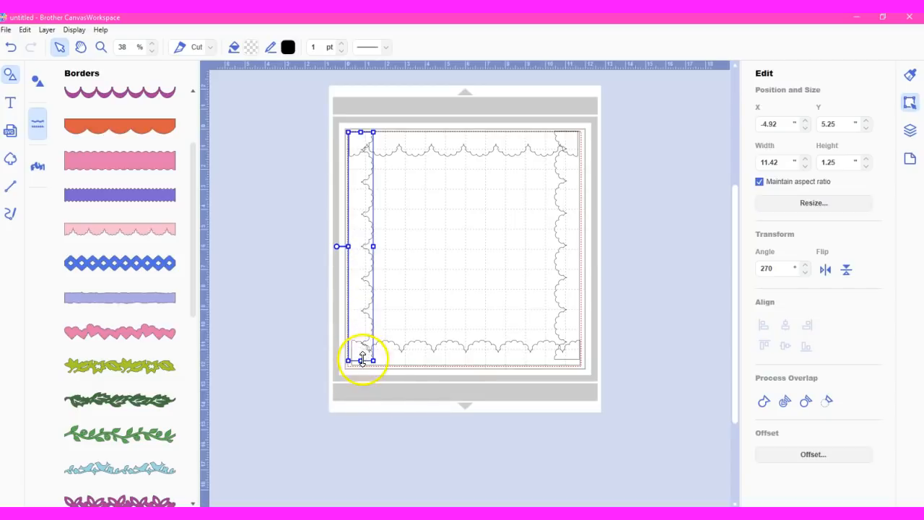
Stretch the left and right borders down to the bottom border's outer edge, to about 11.63" and 11.68" long
{"action": "left_click_drag", "start_coordinate": [362, 360], "coordinate": [363, 365]}
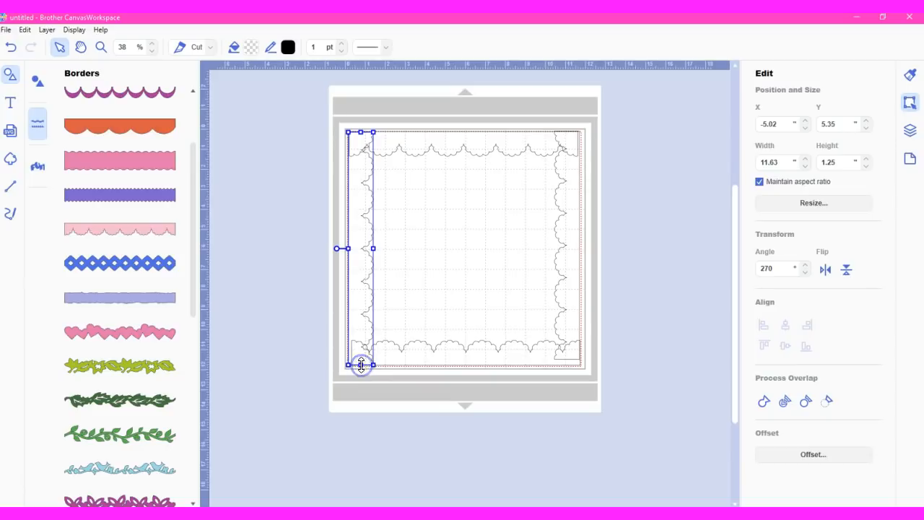
{"action": "left_click", "coordinate": [576, 276]}
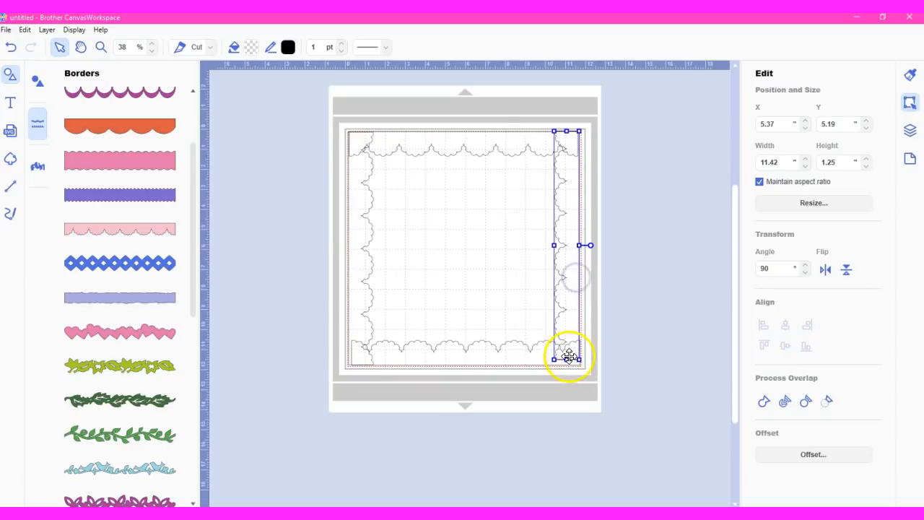
{"action": "left_click_drag", "start_coordinate": [567, 359], "coordinate": [568, 364]}
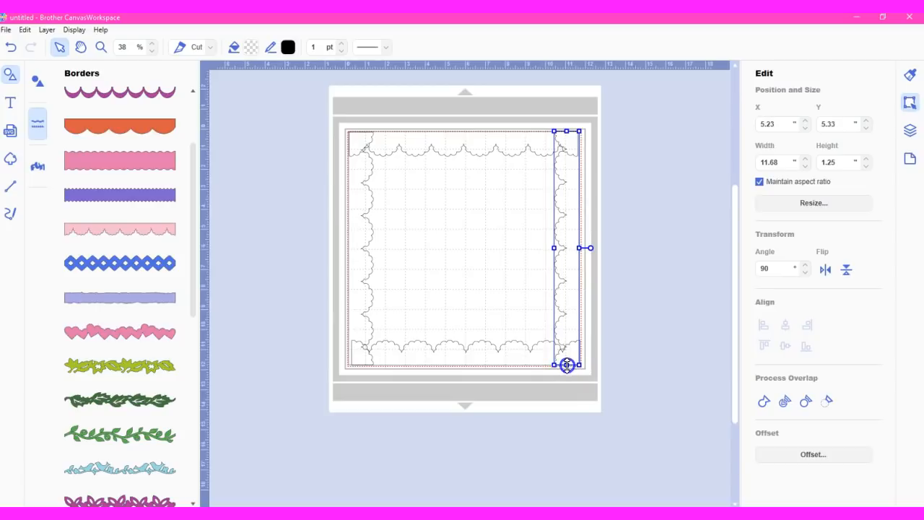
Weld all four borders into a single frame and shrink it to about 2.81 × 2.83 inches
{"action": "left_click", "coordinate": [543, 402]}
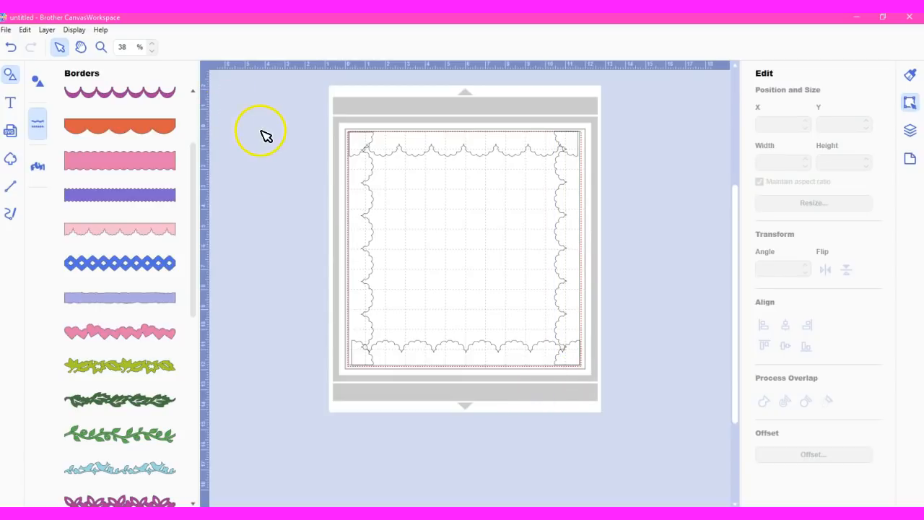
{"action": "left_click_drag", "start_coordinate": [316, 130], "coordinate": [568, 304]}
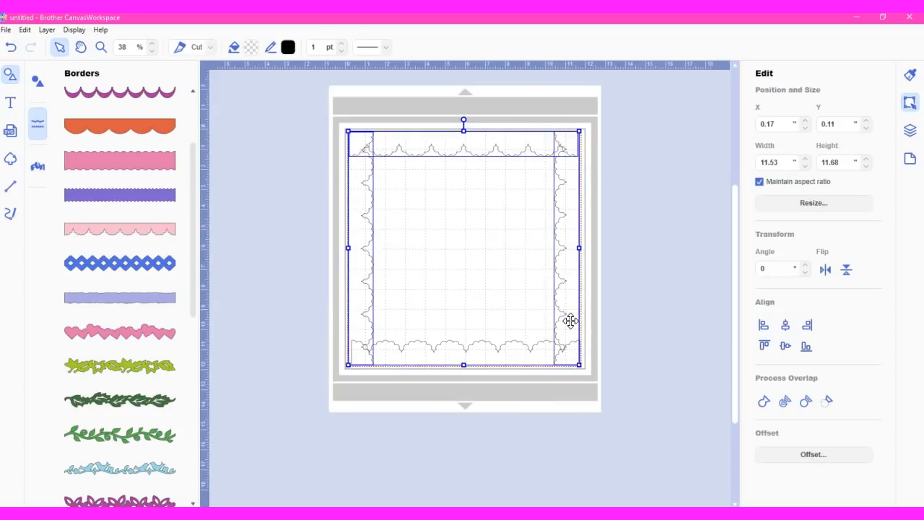
{"action": "left_click_drag", "start_coordinate": [315, 107], "coordinate": [610, 442]}
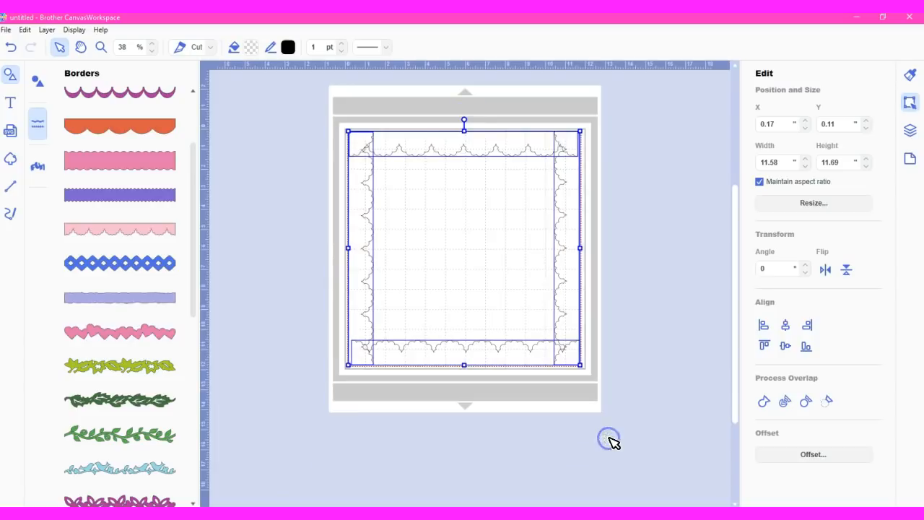
{"action": "left_click", "coordinate": [764, 402]}
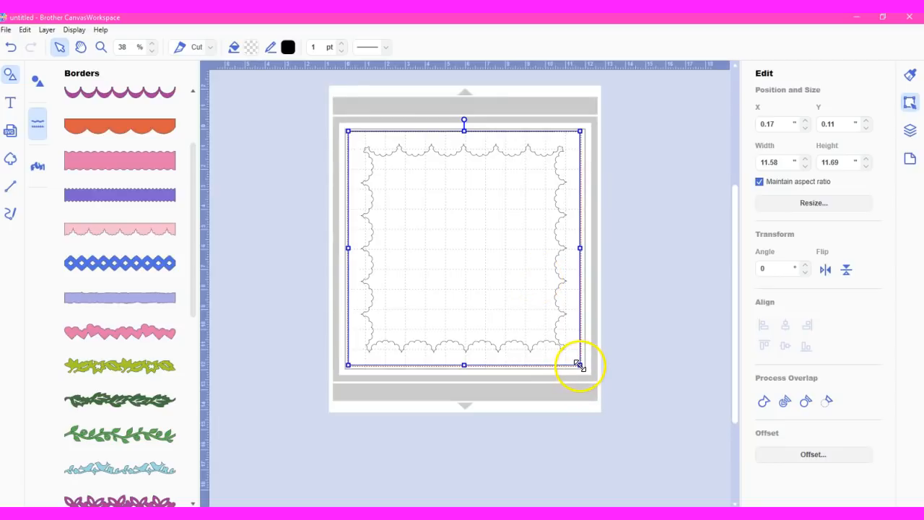
{"action": "left_click_drag", "start_coordinate": [580, 365], "coordinate": [460, 276]}
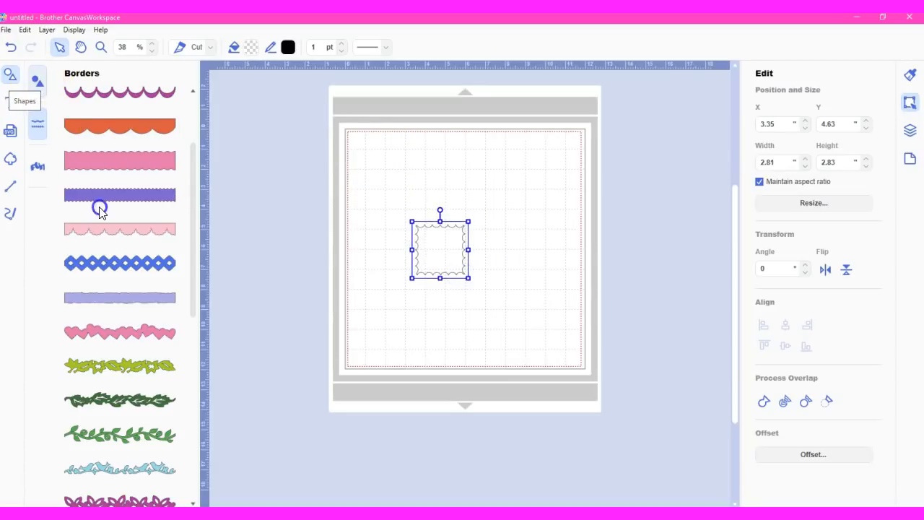
Add a plain rectangle enlarged to about 7.95 × 4.87 inches and place the scalloped frame inside its left half
{"action": "left_click", "coordinate": [38, 78]}
{"action": "left_click", "coordinate": [79, 296]}
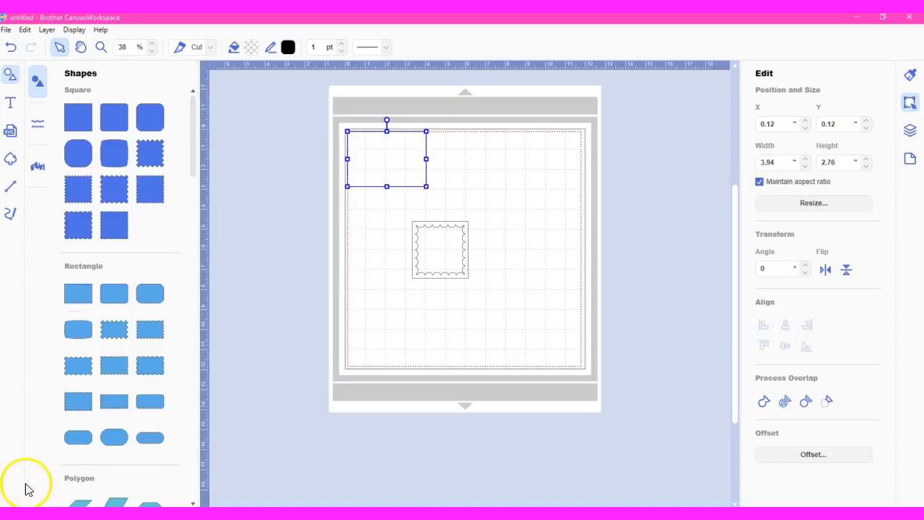
{"action": "left_click_drag", "start_coordinate": [434, 234], "coordinate": [386, 164]}
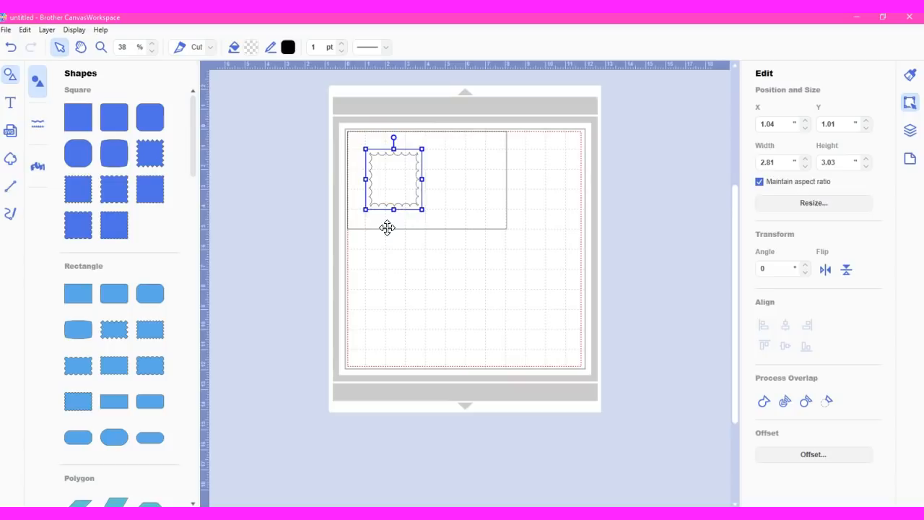
Shift the large rectangle slightly to X 0.18", Y 0.21" and try to select the frame inside it
{"action": "left_click", "coordinate": [386, 152]}
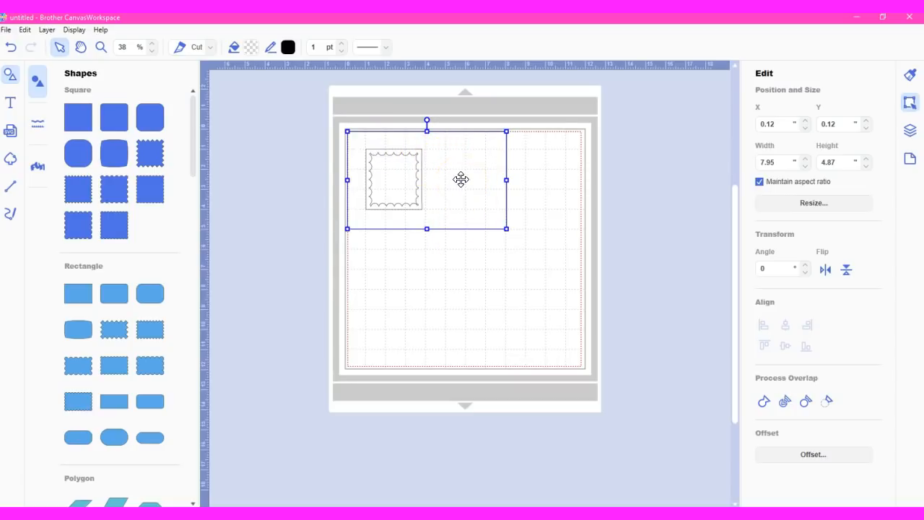
{"action": "mouse_move", "coordinate": [461, 185]}
{"action": "left_mouse_down"}
{"action": "mouse_move", "coordinate": [464, 197]}
{"action": "mouse_move", "coordinate": [461, 183]}
{"action": "left_mouse_up"}
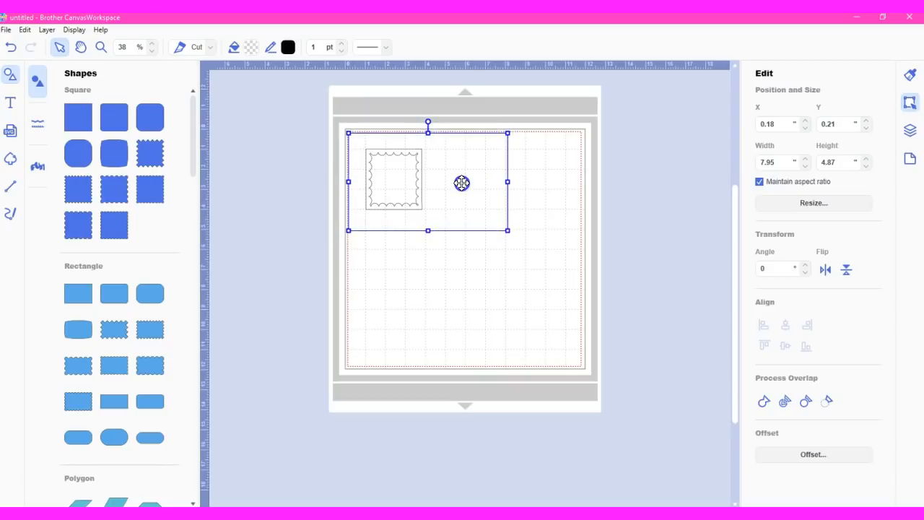
{"action": "left_click", "coordinate": [439, 247]}
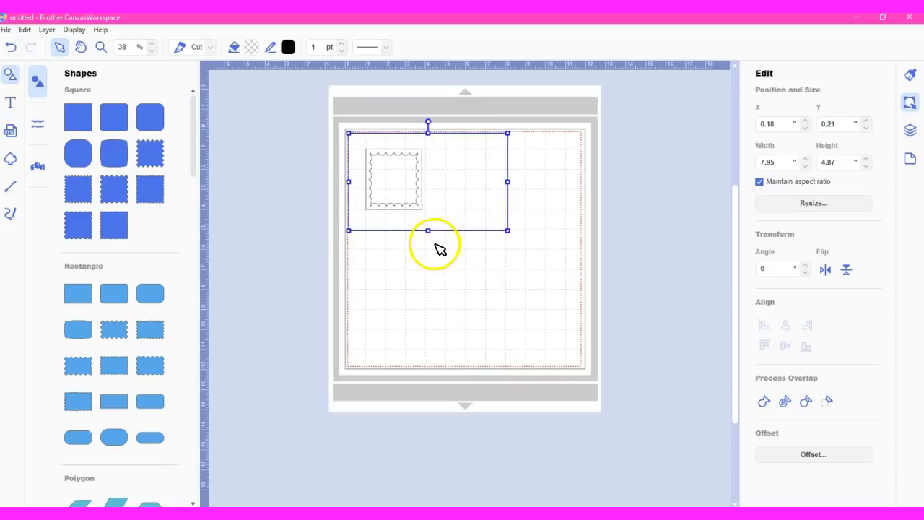
{"action": "left_click", "coordinate": [418, 206]}
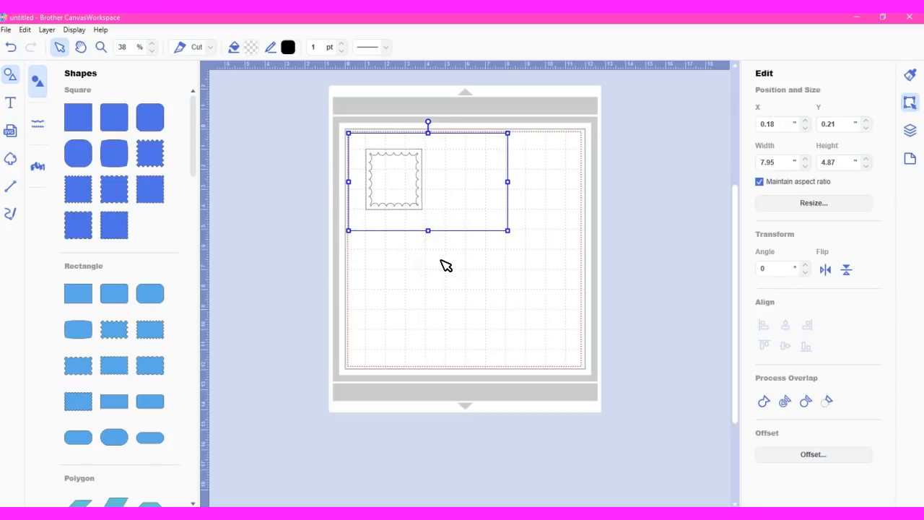
Hide the large rectangle's layer and show it again
{"action": "left_click", "coordinate": [909, 133]}
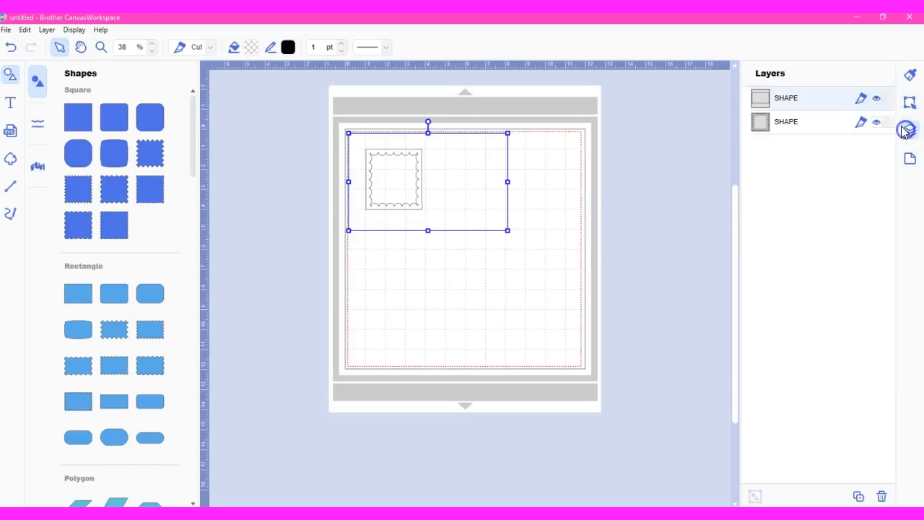
{"action": "left_click", "coordinate": [877, 99]}
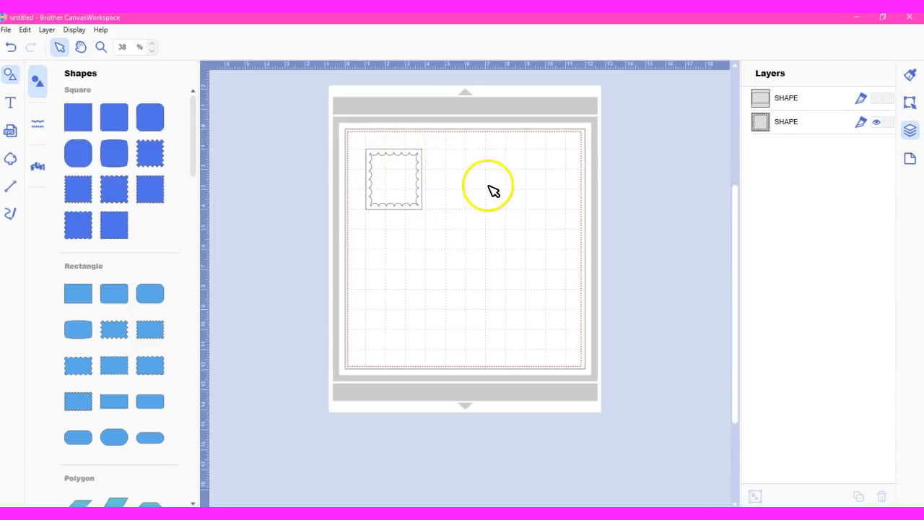
{"action": "left_click", "coordinate": [877, 101]}
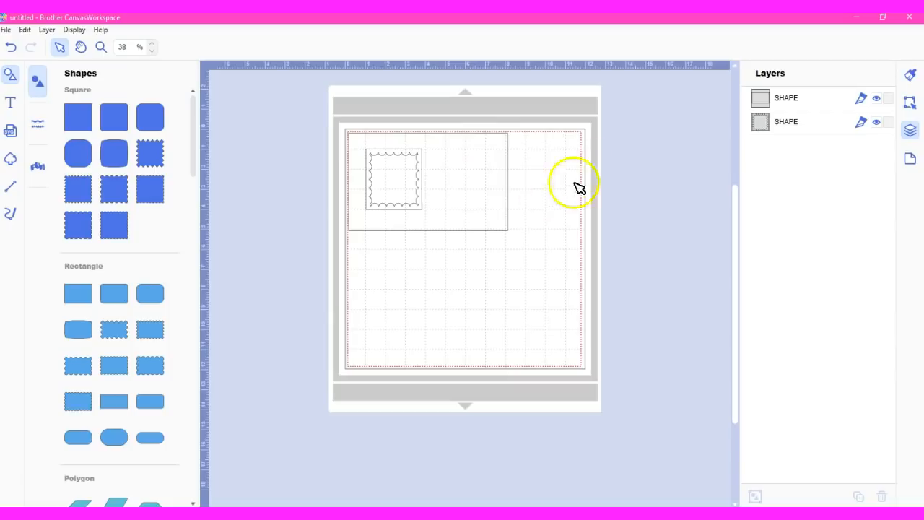
Select the scalloped frame by its layer and move it straight down until it sits below the large rectangle
{"action": "left_click", "coordinate": [809, 128]}
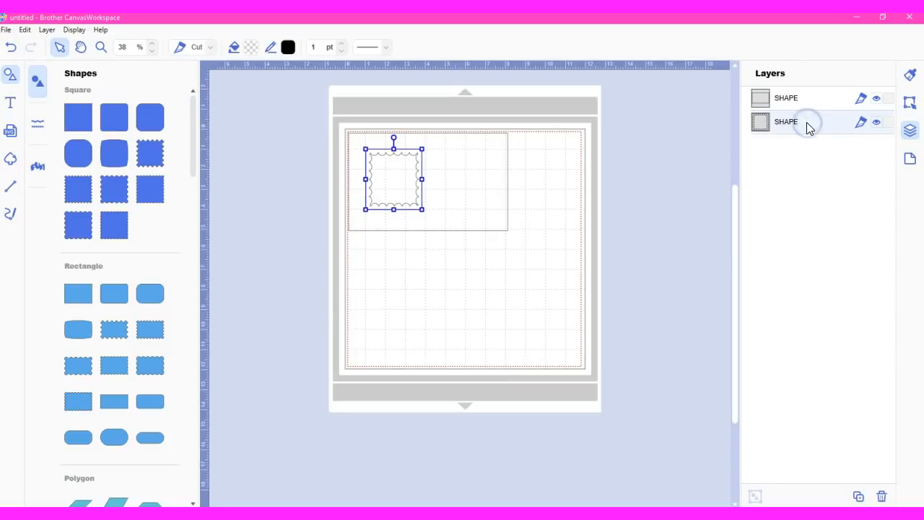
{"action": "left_click", "coordinate": [808, 127]}
{"action": "left_click", "coordinate": [834, 124]}
{"action": "key", "text": "Down"}
{"action": "key", "text": "Down"}
{"action": "key", "text": "Down"}
{"action": "key", "text": "Down"}
{"action": "key", "text": "Down"}
{"action": "key", "text": "Down"}
{"action": "key", "text": "Down"}
{"action": "key", "text": "Down"}
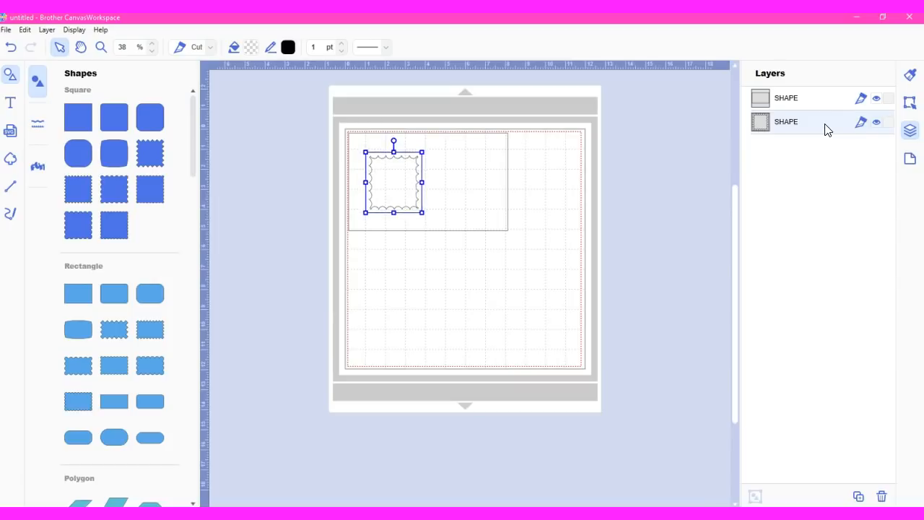
{"action": "key", "text": "Down"}
{"action": "key", "text": "Down"}
{"action": "key", "text": "Down"}
{"action": "key", "text": "Down"}
{"action": "key", "text": "Down"}
{"action": "key", "text": "Down"}
{"action": "key", "text": "Down"}
{"action": "key", "text": "Down"}
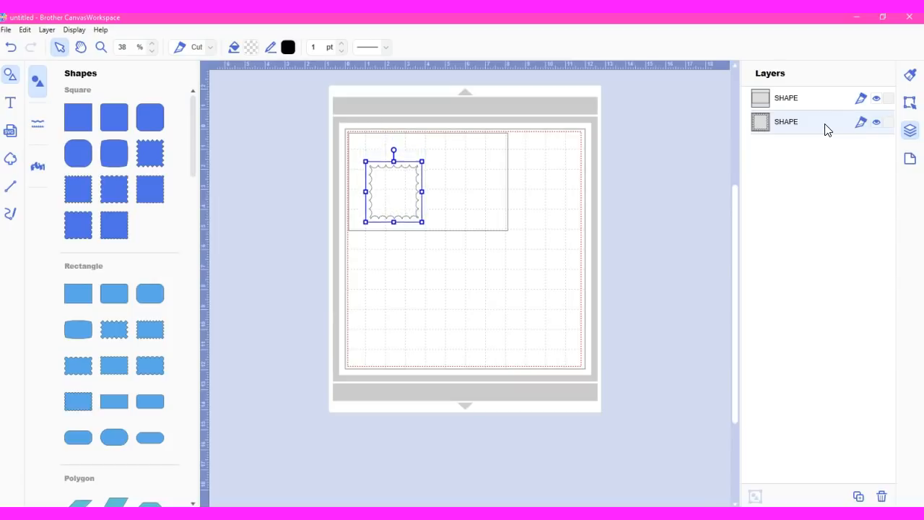
{"action": "key", "text": "Down"}
{"action": "key", "text": "Down"}
{"action": "key", "text": "Down"}
{"action": "key", "text": "Down"}
{"action": "key", "text": "Down"}
{"action": "key", "text": "Down"}
{"action": "key", "text": "Down"}
{"action": "key", "text": "Down"}
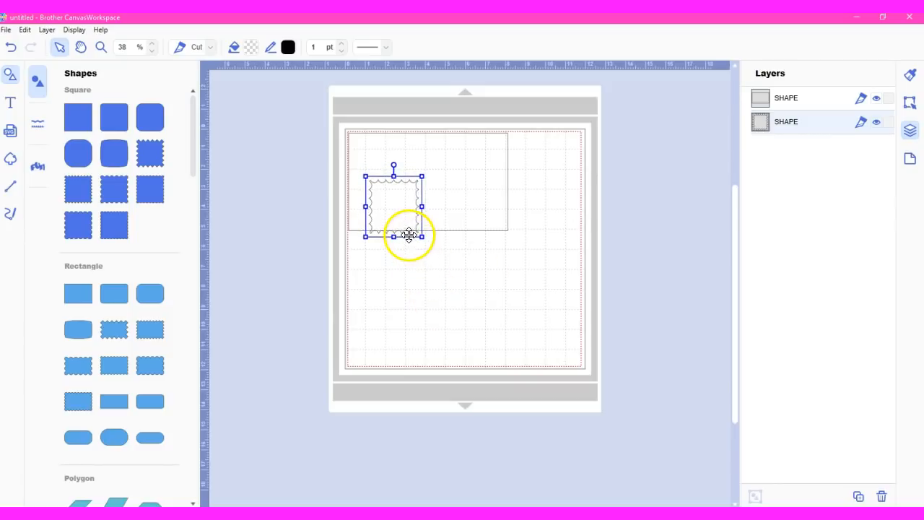
{"action": "left_click_drag", "start_coordinate": [408, 235], "coordinate": [411, 306]}
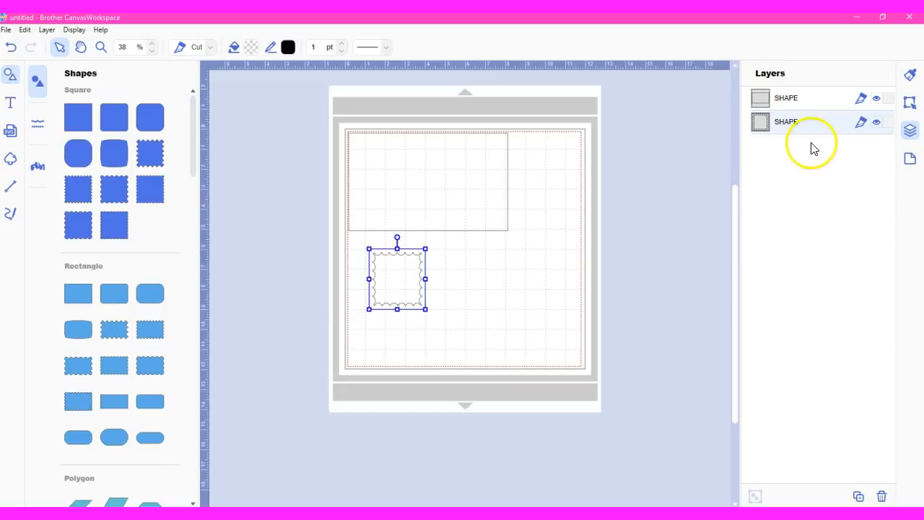
Rename the scalloped frame's layer as Aperture and the large rectangle's layer as Cardbase
{"action": "left_click", "coordinate": [799, 122]}
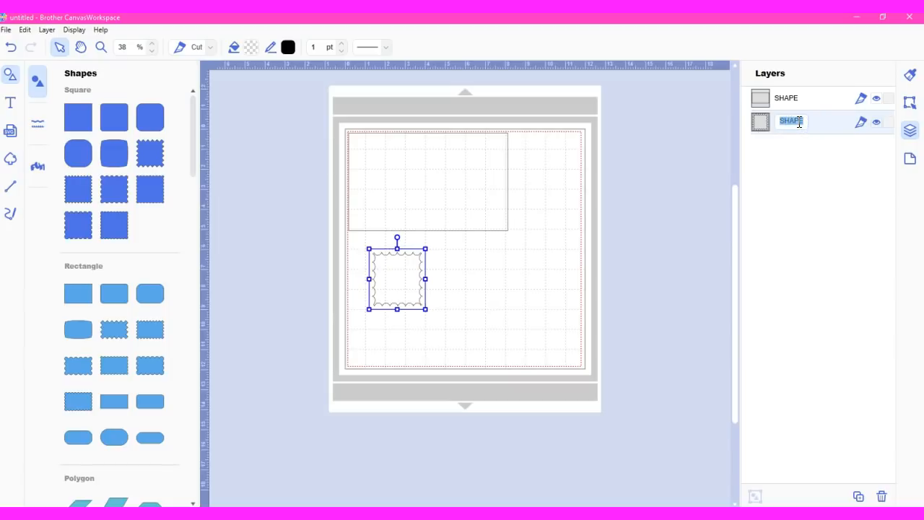
{"action": "type", "text": "Aperture"}
{"action": "key", "text": "Return"}
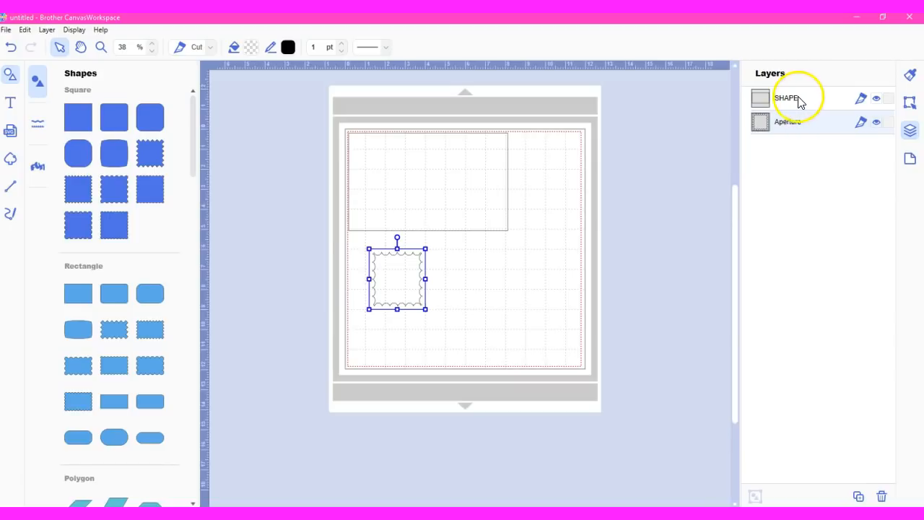
{"action": "left_click", "coordinate": [799, 104]}
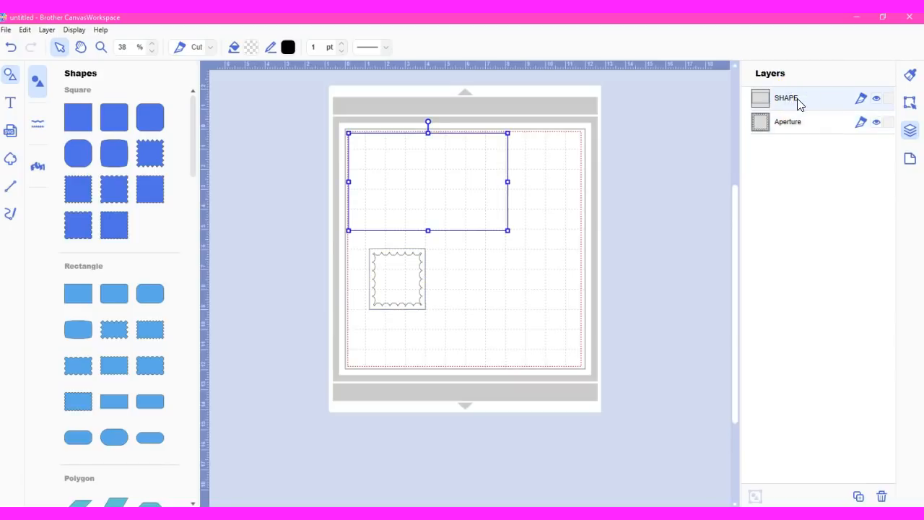
{"action": "double_click", "coordinate": [798, 99]}
{"action": "key", "text": "Return"}
Duplicate the scalloped frame and place the copy just to the right of the original
{"action": "left_click", "coordinate": [819, 125]}
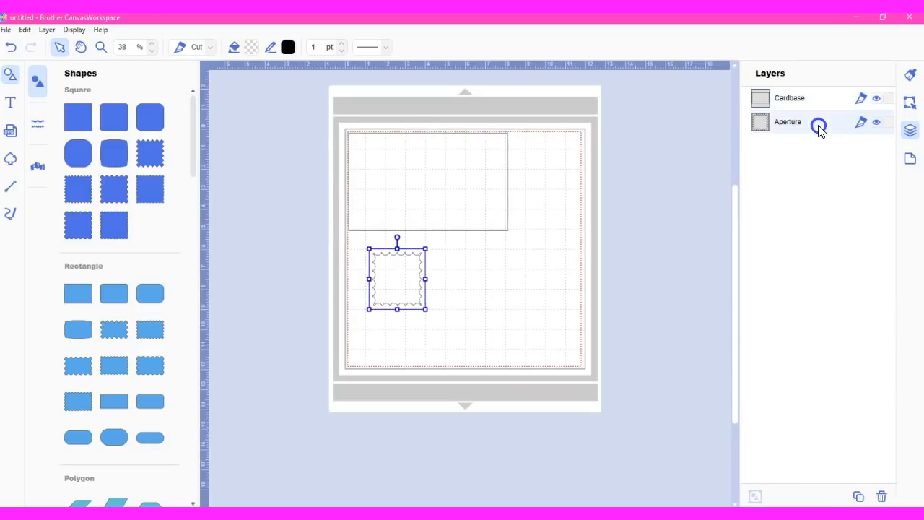
{"action": "left_click", "coordinate": [421, 278]}
{"action": "left_click", "coordinate": [421, 281]}
{"action": "left_click", "coordinate": [48, 32]}
{"action": "left_click", "coordinate": [52, 38]}
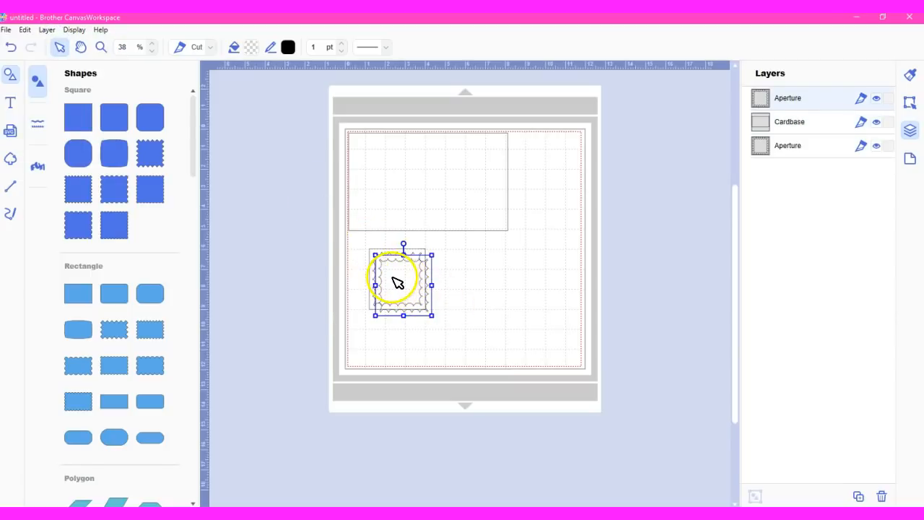
{"action": "left_click_drag", "start_coordinate": [383, 264], "coordinate": [436, 252]}
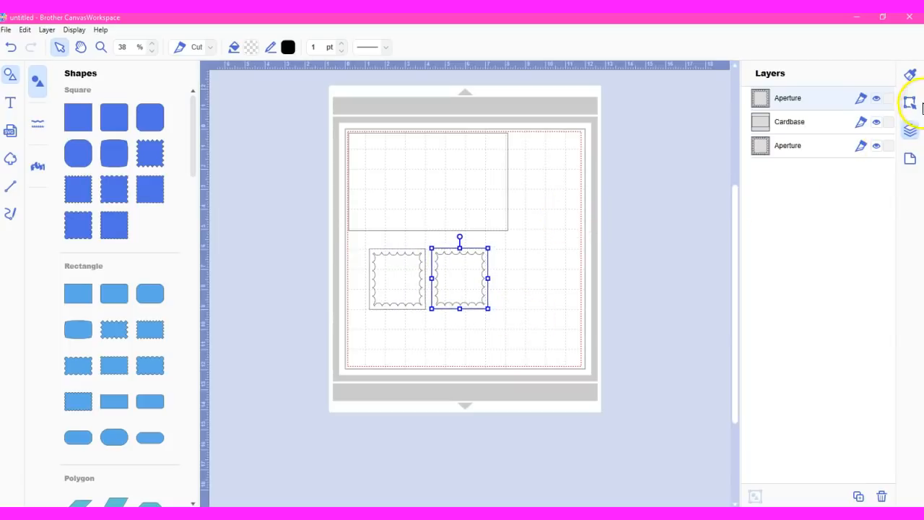
Scale the duplicated frame to 90% of its size, keeping the aspect ratio
{"action": "left_click", "coordinate": [910, 102]}
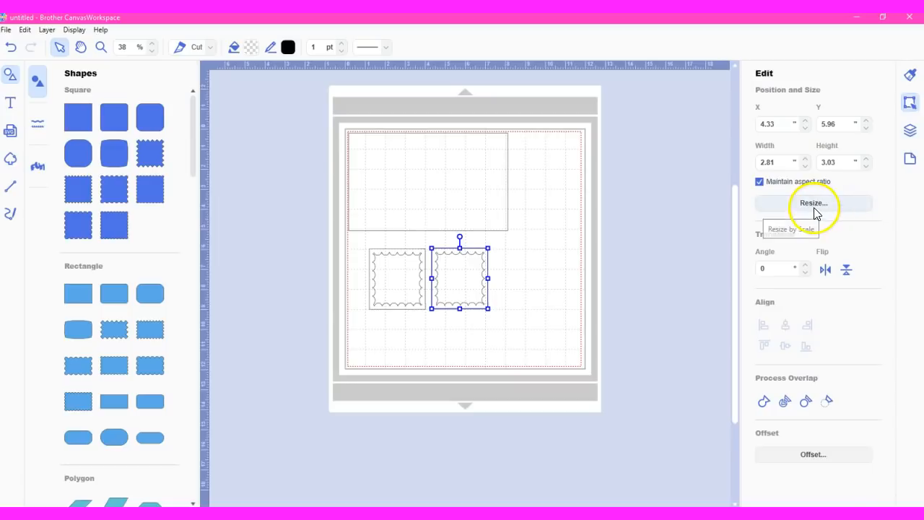
{"action": "left_click", "coordinate": [815, 207]}
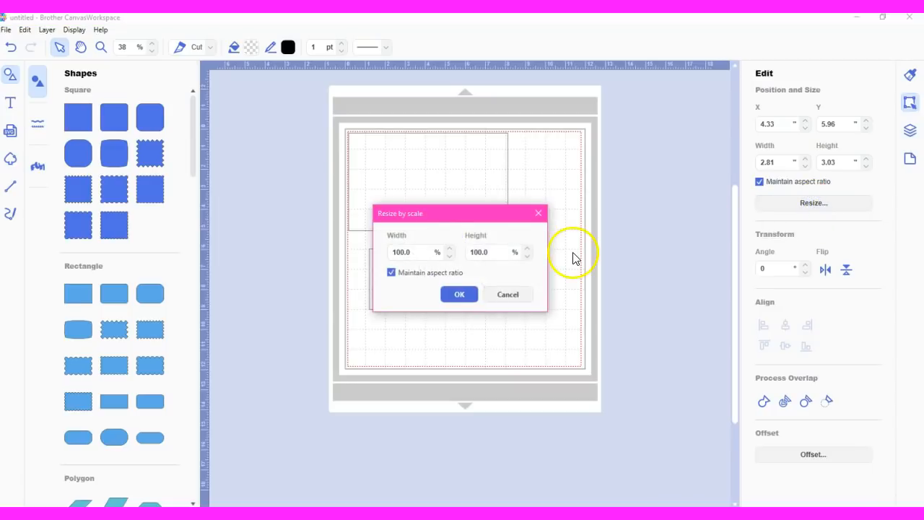
{"action": "left_click", "coordinate": [450, 256]}
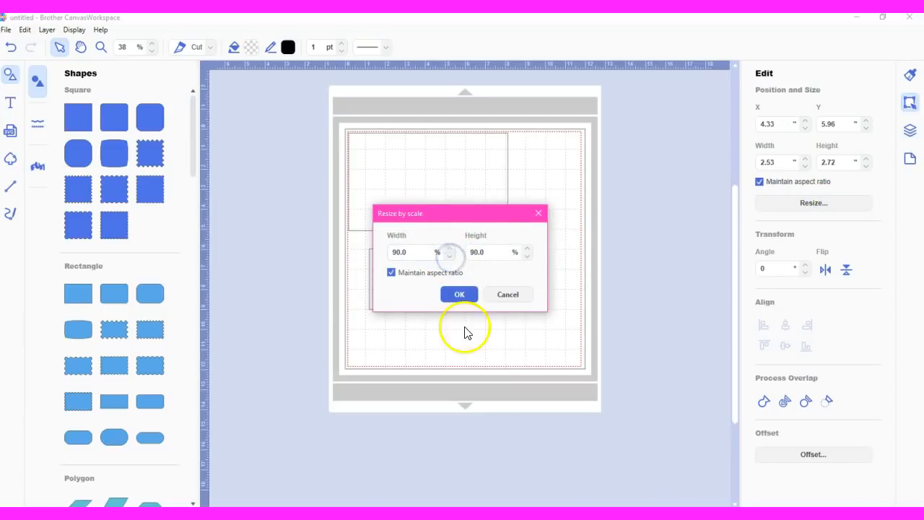
{"action": "left_click", "coordinate": [460, 295]}
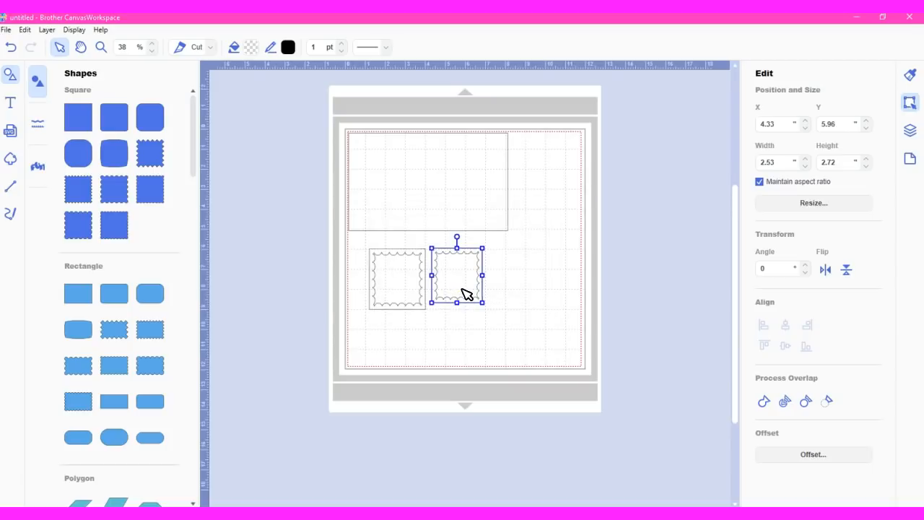
Move the smaller frame onto the original and align the two frames on their centers
{"action": "left_click_drag", "start_coordinate": [464, 300], "coordinate": [404, 303]}
{"action": "left_click_drag", "start_coordinate": [355, 241], "coordinate": [457, 340]}
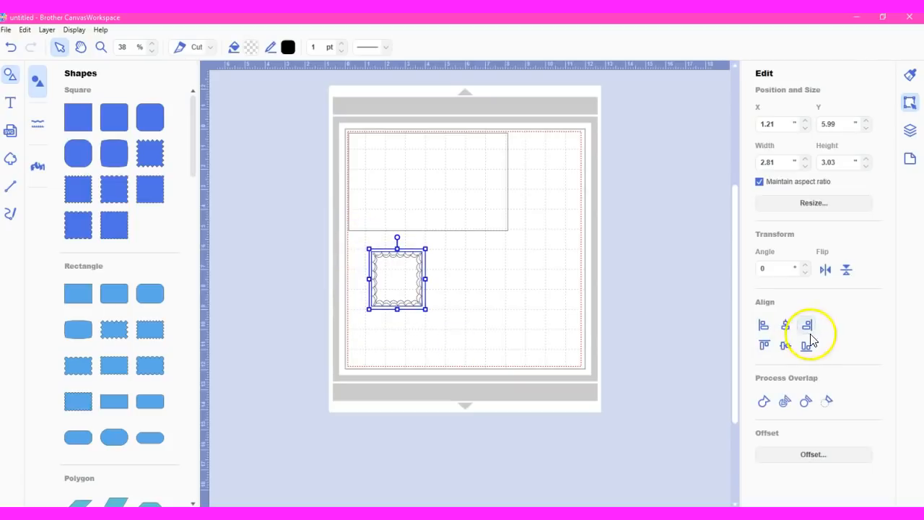
{"action": "left_click", "coordinate": [789, 326]}
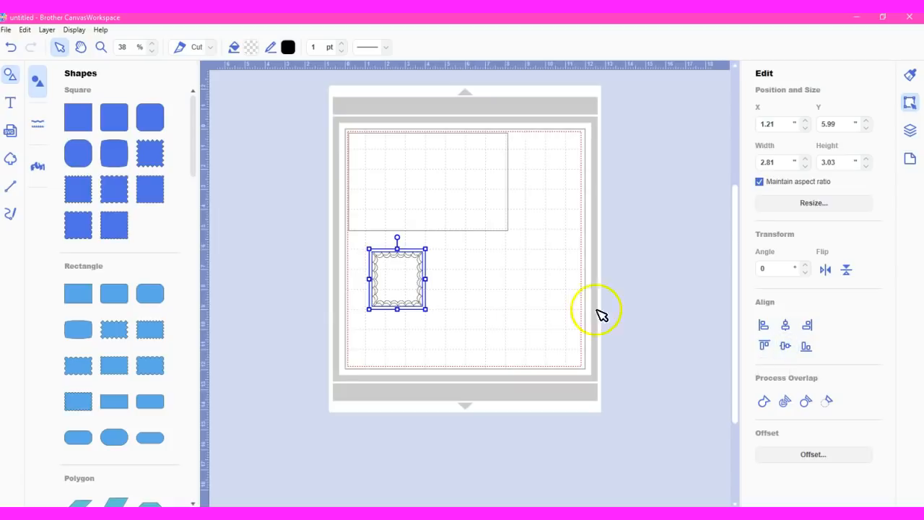
{"action": "left_click", "coordinate": [461, 310]}
{"action": "mouse_move", "coordinate": [446, 311]}
{"action": "left_mouse_down"}
{"action": "mouse_move", "coordinate": [419, 306]}
{"action": "mouse_move", "coordinate": [411, 288]}
{"action": "left_mouse_up"}
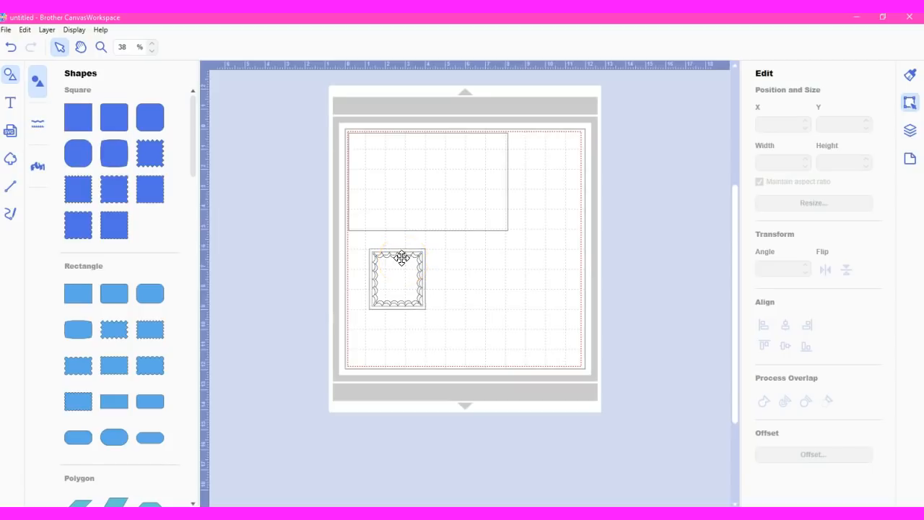
Fill the smaller scalloped frame with pink #E4007F
{"action": "left_click", "coordinate": [403, 259]}
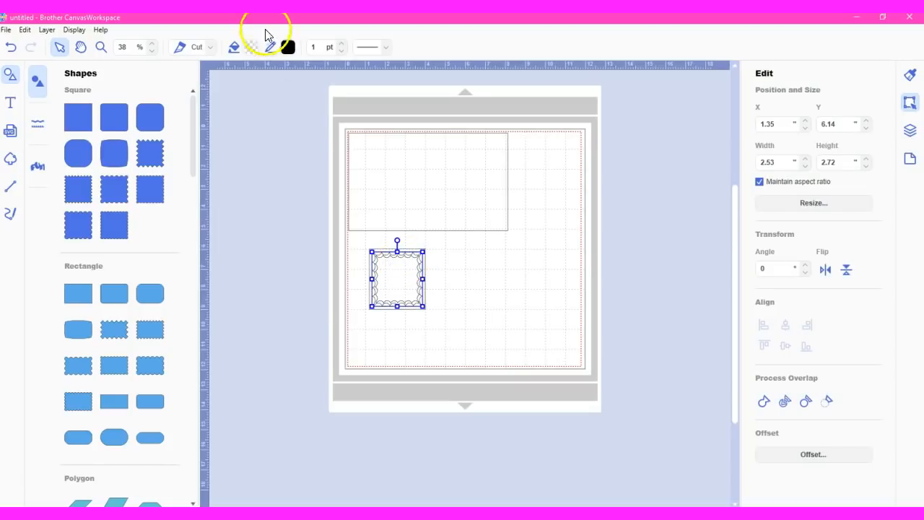
{"action": "left_click", "coordinate": [253, 49]}
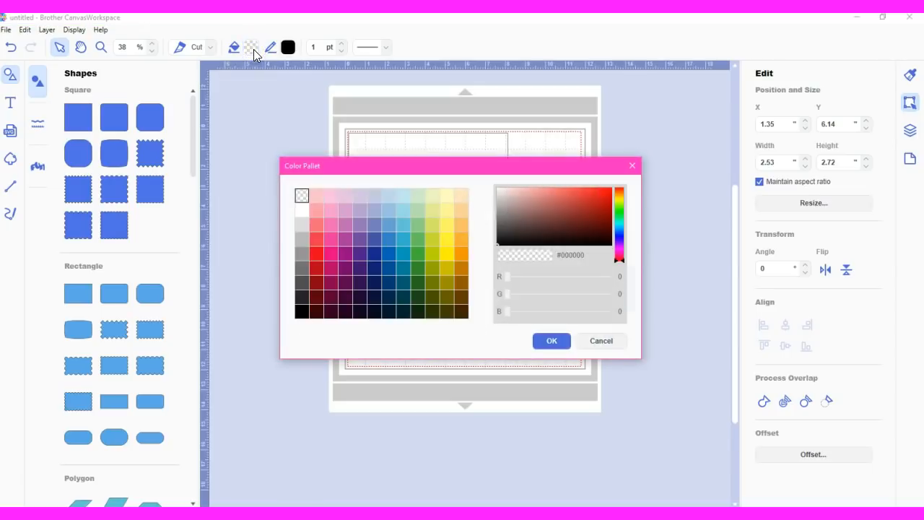
{"action": "left_click", "coordinate": [333, 254]}
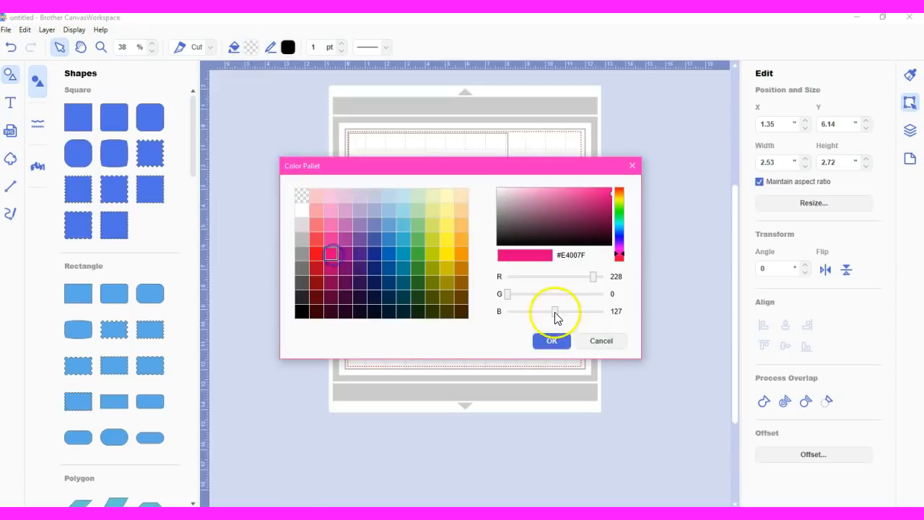
{"action": "left_click", "coordinate": [552, 341]}
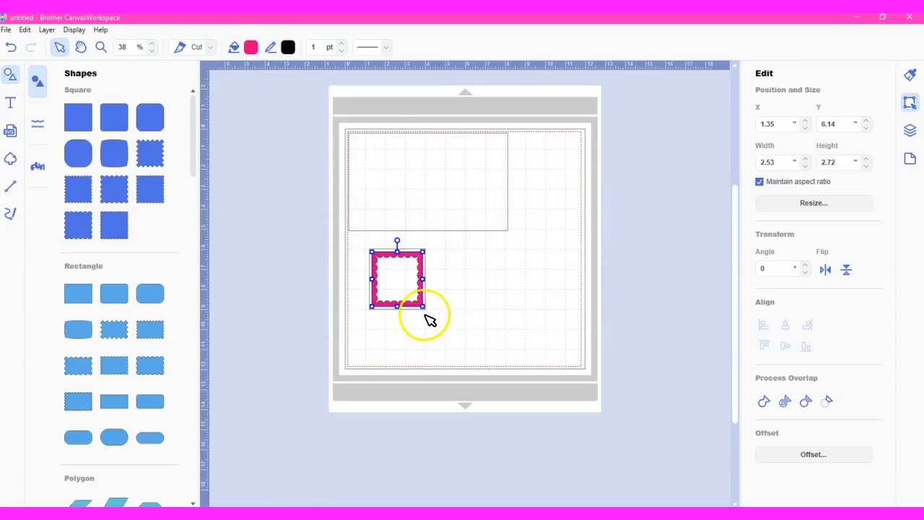
Fill the larger scalloped frame with bright green #5EFA04
{"action": "left_click", "coordinate": [425, 316]}
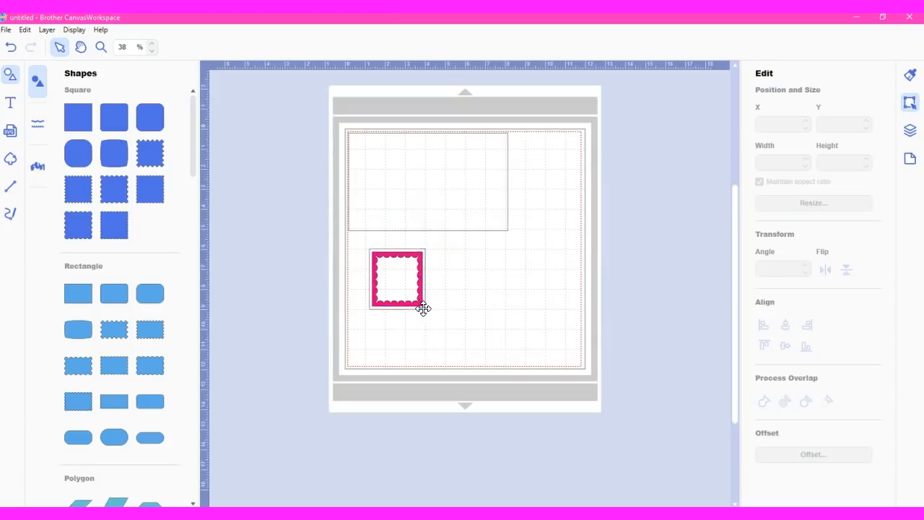
{"action": "left_click", "coordinate": [423, 308]}
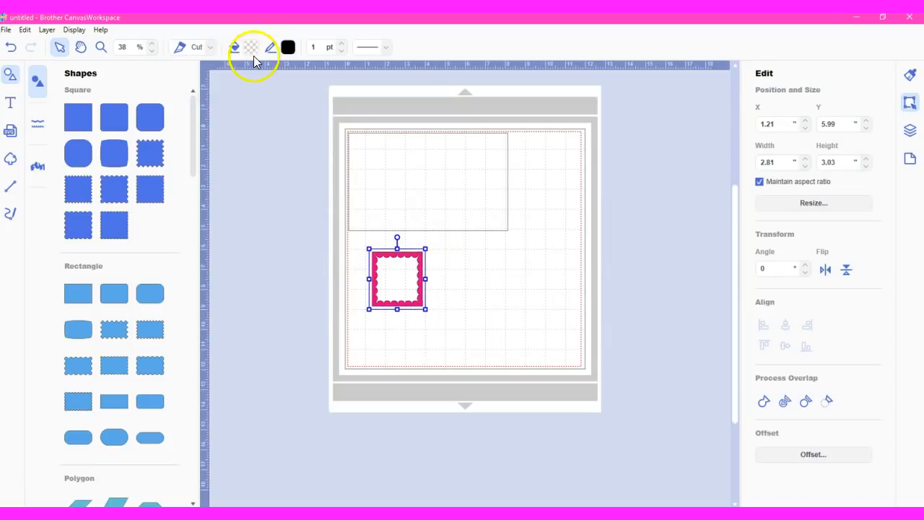
{"action": "left_click", "coordinate": [251, 49]}
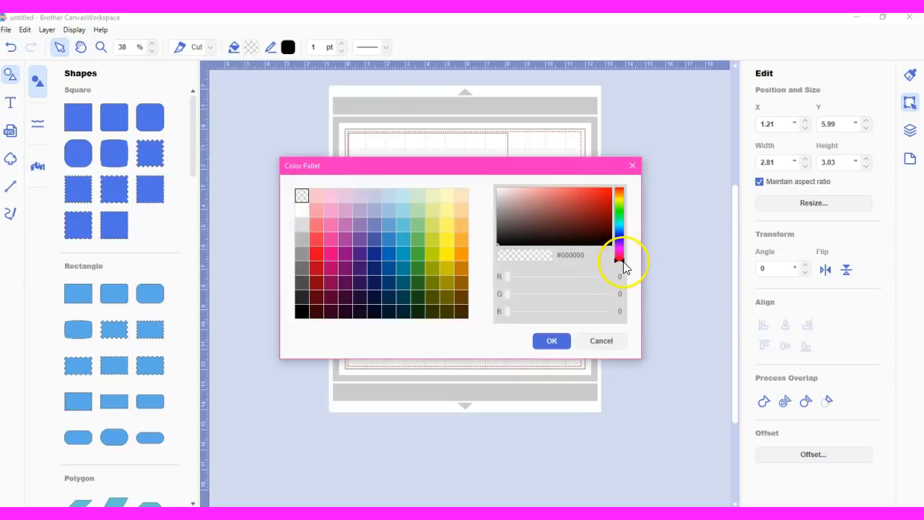
{"action": "left_click_drag", "start_coordinate": [624, 267], "coordinate": [624, 244]}
{"action": "left_click", "coordinate": [428, 253]}
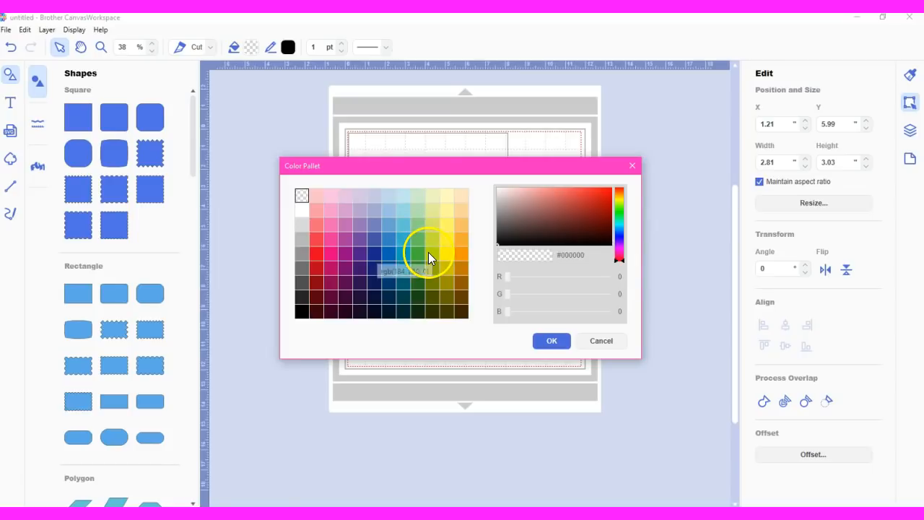
{"action": "left_click", "coordinate": [622, 208]}
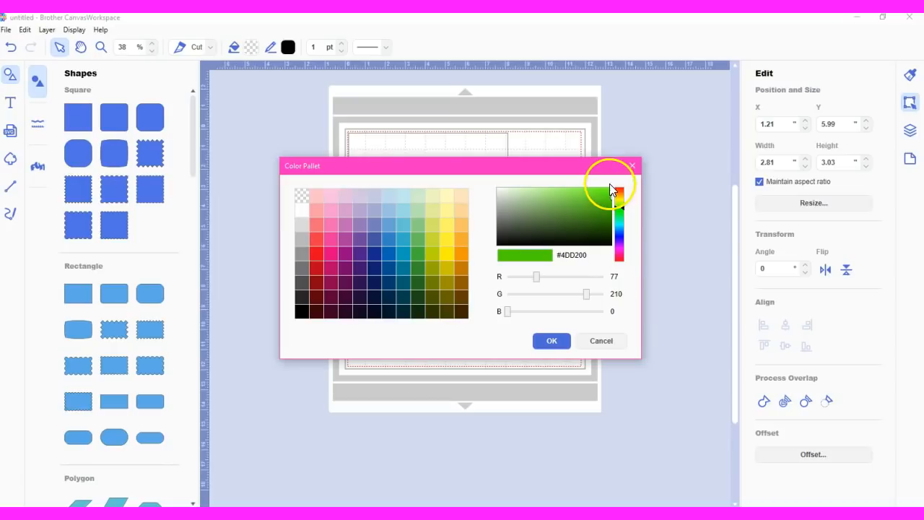
{"action": "left_click", "coordinate": [610, 189]}
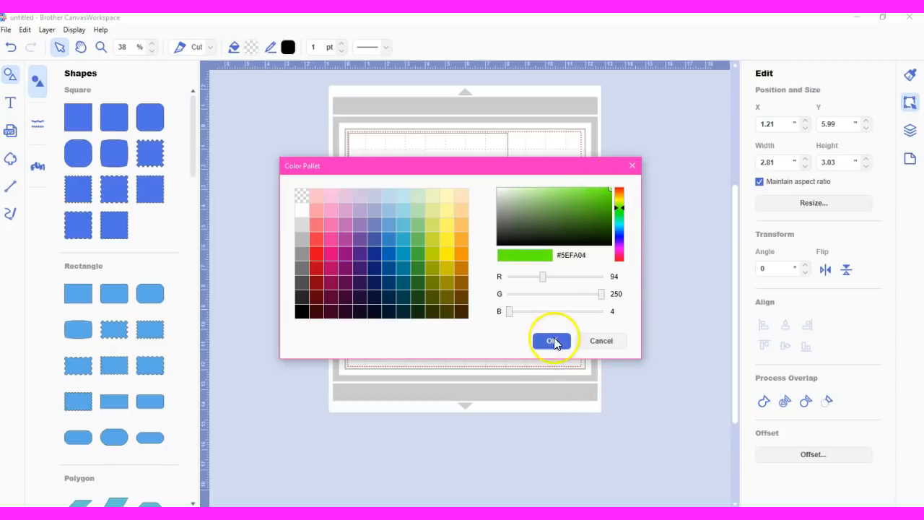
{"action": "left_click", "coordinate": [554, 341]}
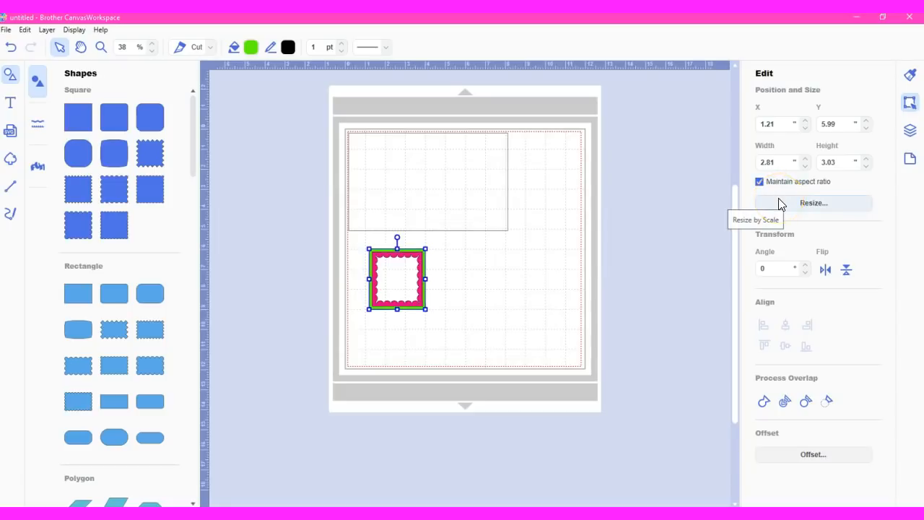
{"action": "left_click", "coordinate": [911, 130]}
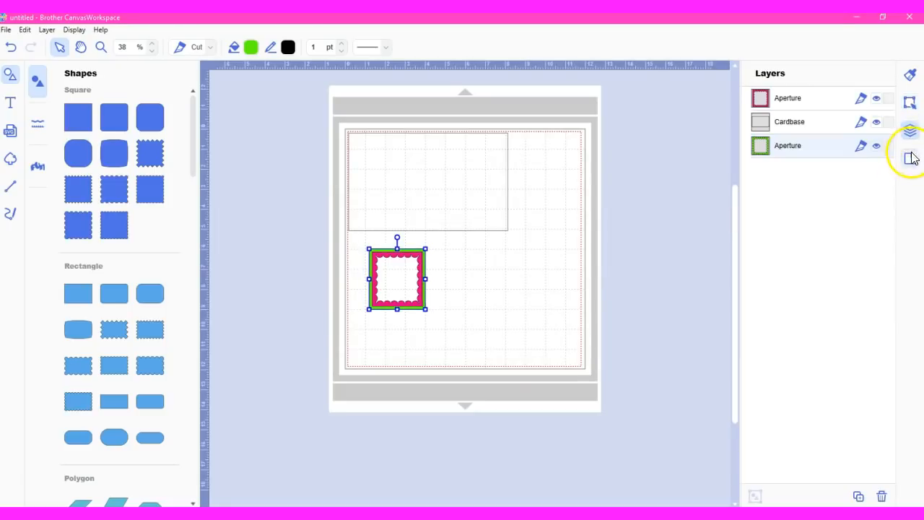
{"action": "left_click", "coordinate": [911, 158]}
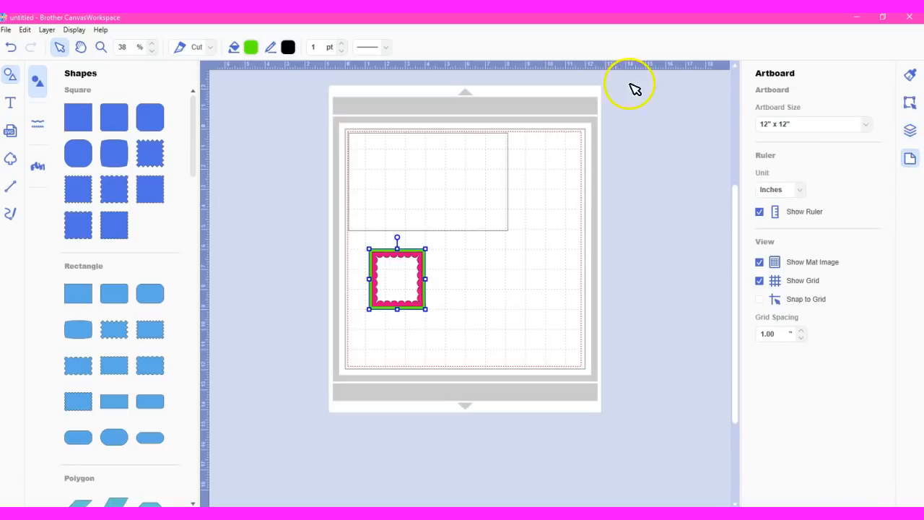
{"action": "left_click", "coordinate": [910, 75]}
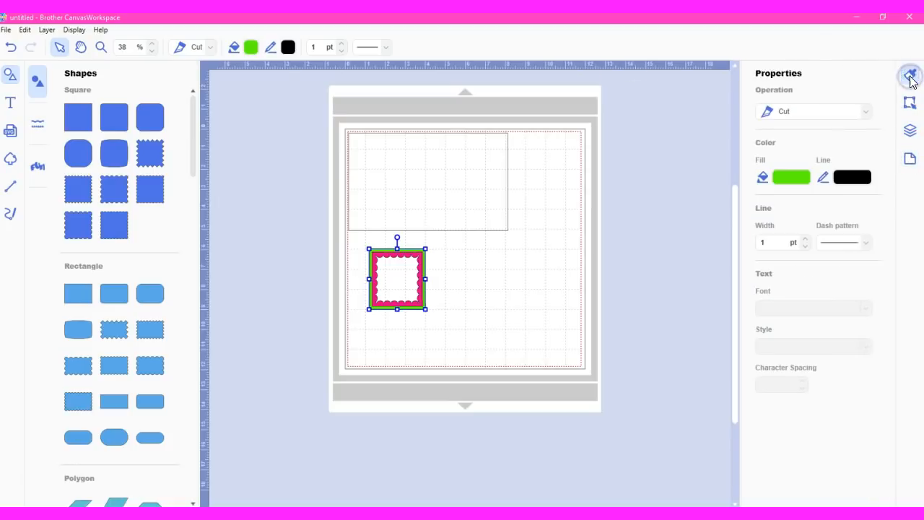
{"action": "left_click", "coordinate": [910, 105]}
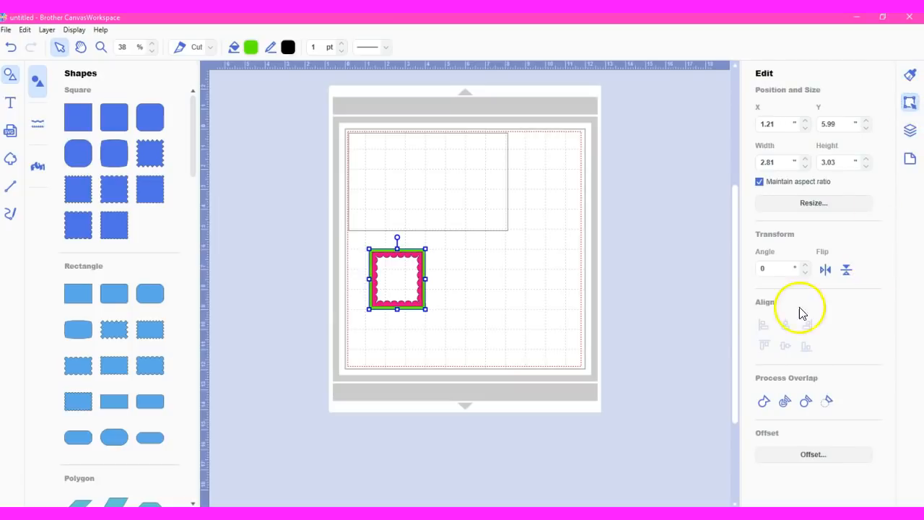
Bring the green frame to the front of the stacking order
{"action": "left_click", "coordinate": [46, 29]}
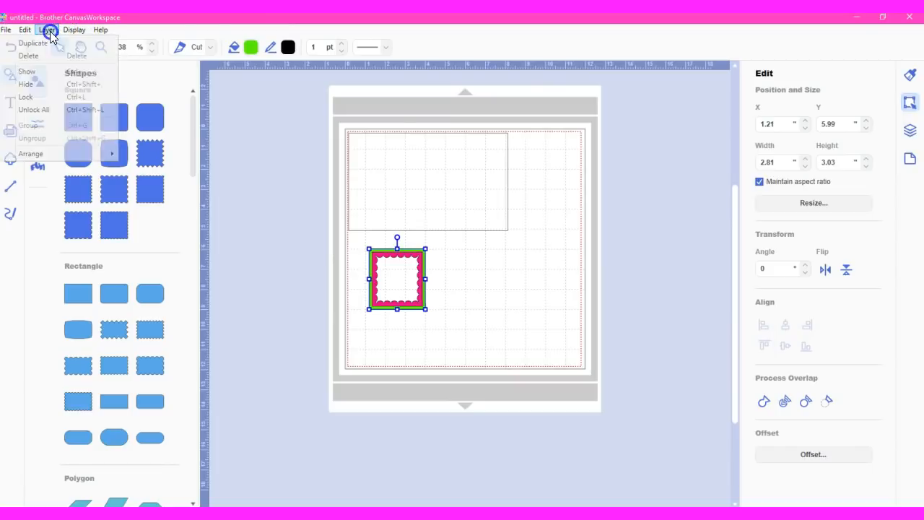
{"action": "mouse_move", "coordinate": [109, 153]}
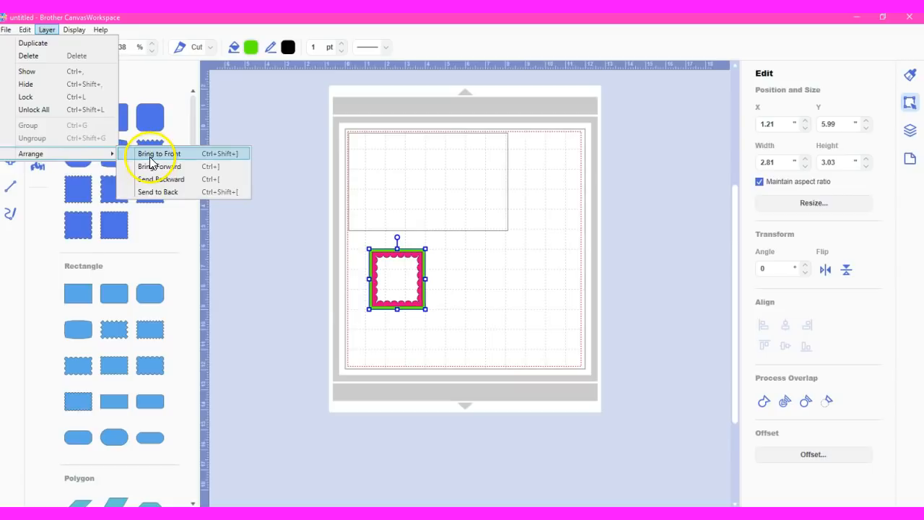
{"action": "left_click", "coordinate": [150, 158]}
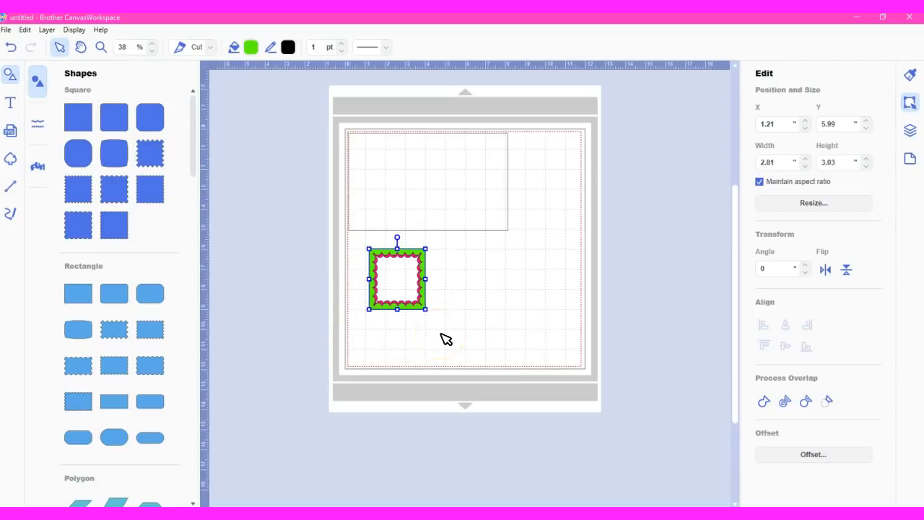
{"action": "left_click", "coordinate": [419, 337]}
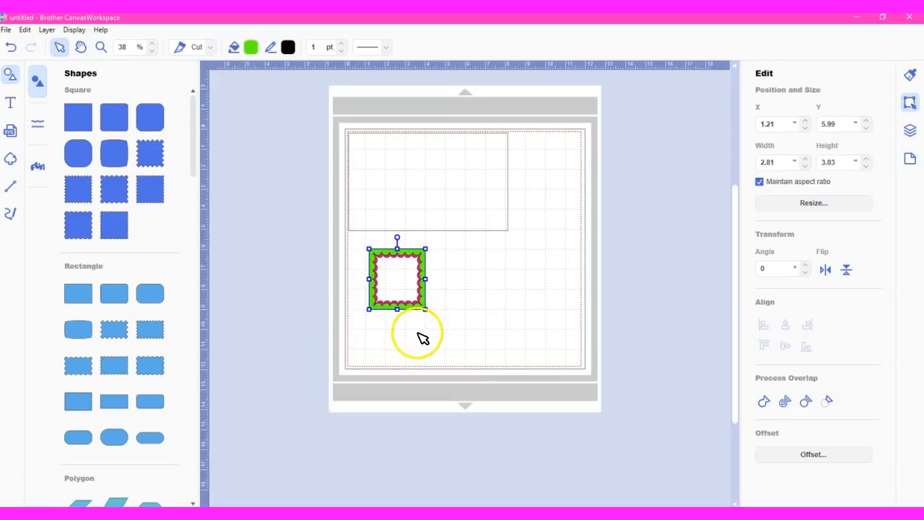
Move the pink frame into the large rectangle's left half and the green frame to the mat's lower right, about X 8.39", Y 7.73"
{"action": "left_click", "coordinate": [403, 258]}
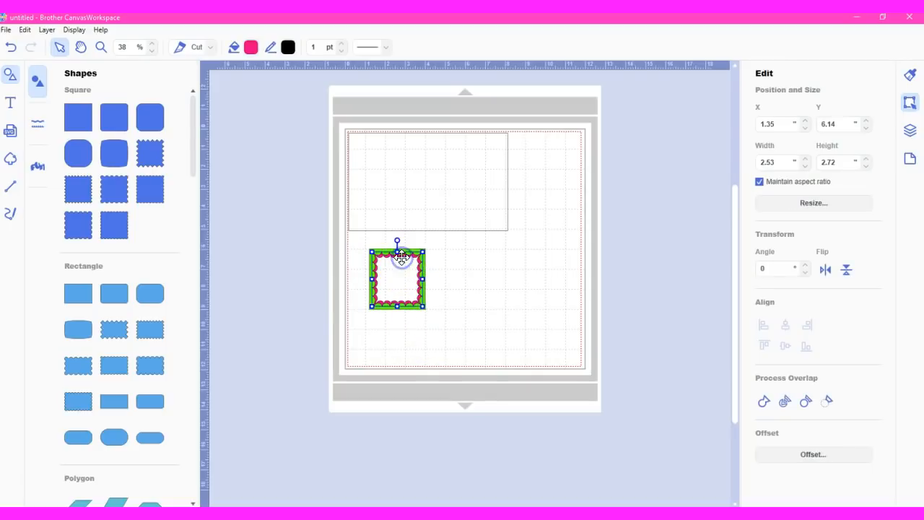
{"action": "left_click_drag", "start_coordinate": [402, 258], "coordinate": [395, 158]}
{"action": "left_click_drag", "start_coordinate": [423, 306], "coordinate": [569, 344]}
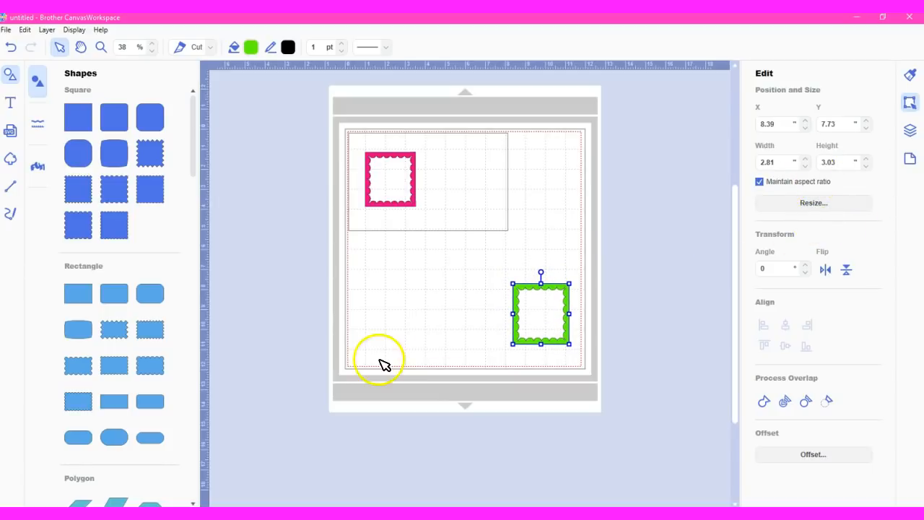
{"action": "left_click", "coordinate": [23, 490]}
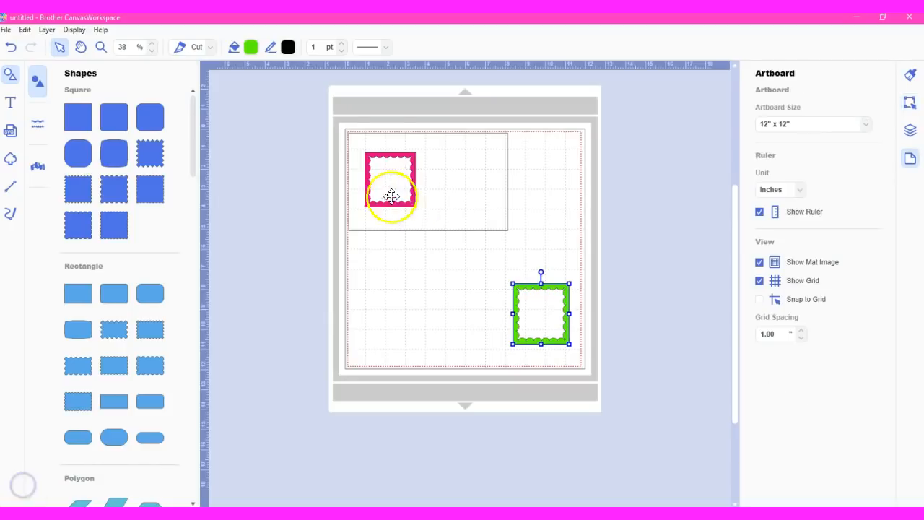
Subtract the pink frame from the card base rectangle, and undo the last stray edit made after the overlap operation
{"action": "left_click_drag", "start_coordinate": [336, 121], "coordinate": [450, 218]}
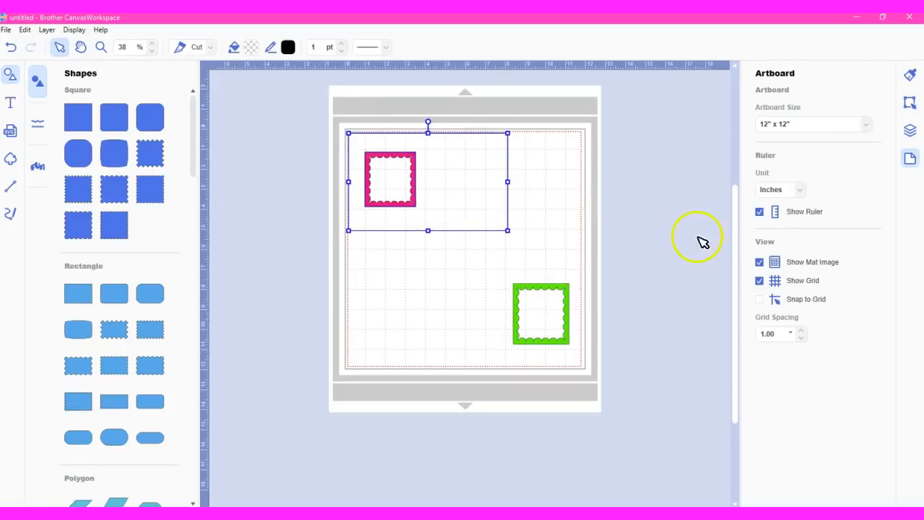
{"action": "left_click", "coordinate": [910, 102]}
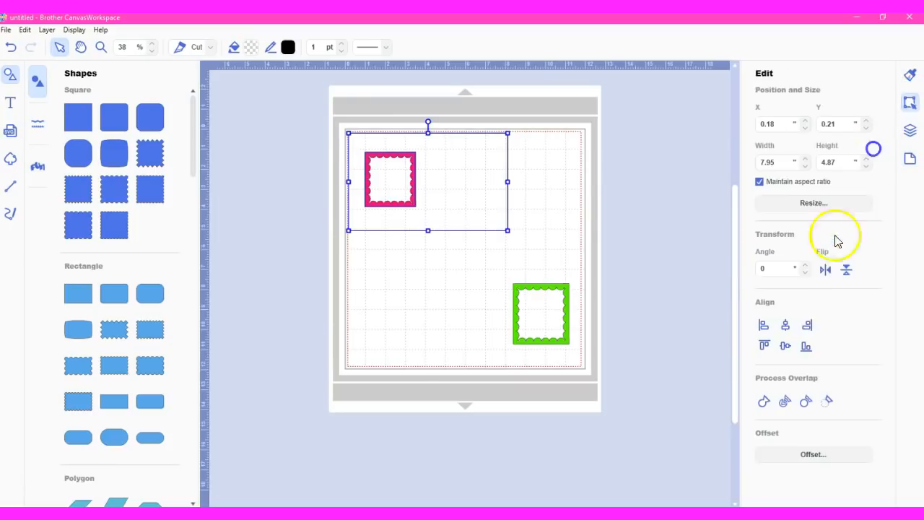
{"action": "left_click", "coordinate": [830, 403]}
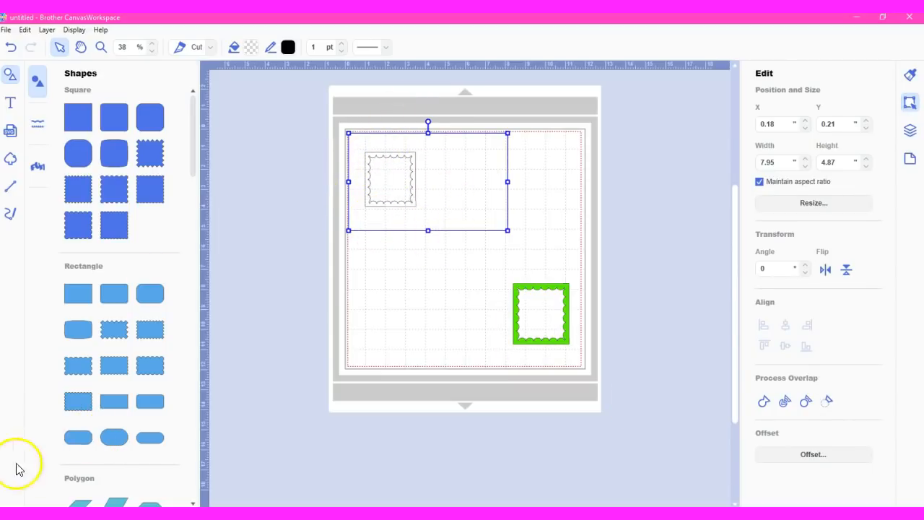
{"action": "key", "text": "ctrl+z"}
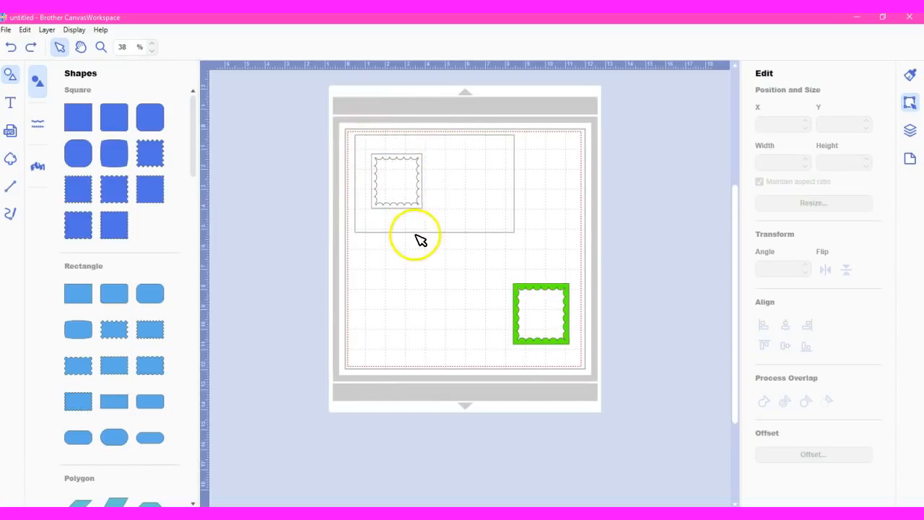
Open the combined card base shape for path editing and delete a point at the square outline's upper-left corner
{"action": "left_click", "coordinate": [383, 161]}
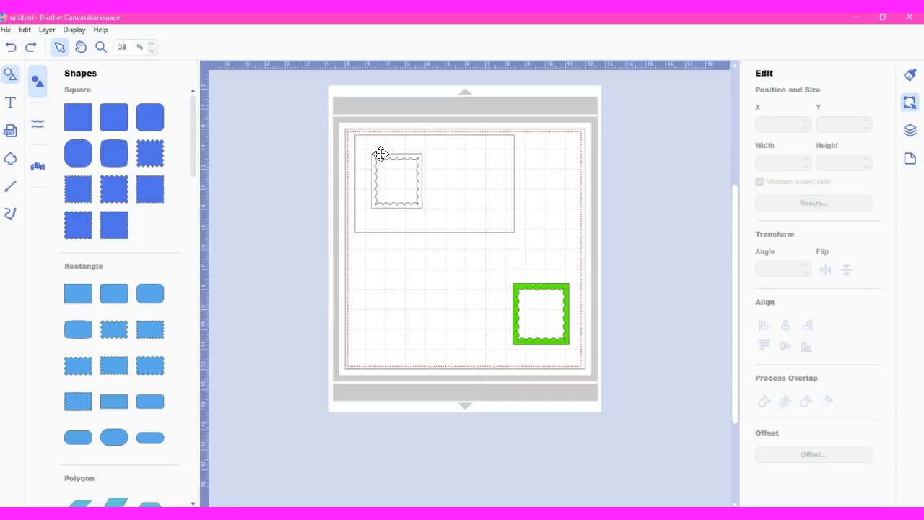
{"action": "left_click", "coordinate": [381, 155]}
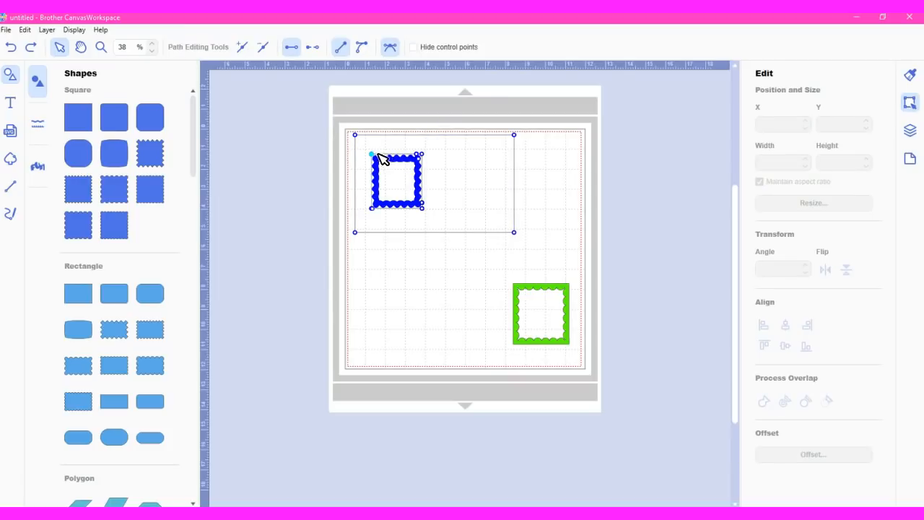
{"action": "left_click", "coordinate": [374, 155]}
{"action": "left_click", "coordinate": [262, 51]}
{"action": "left_click", "coordinate": [261, 50]}
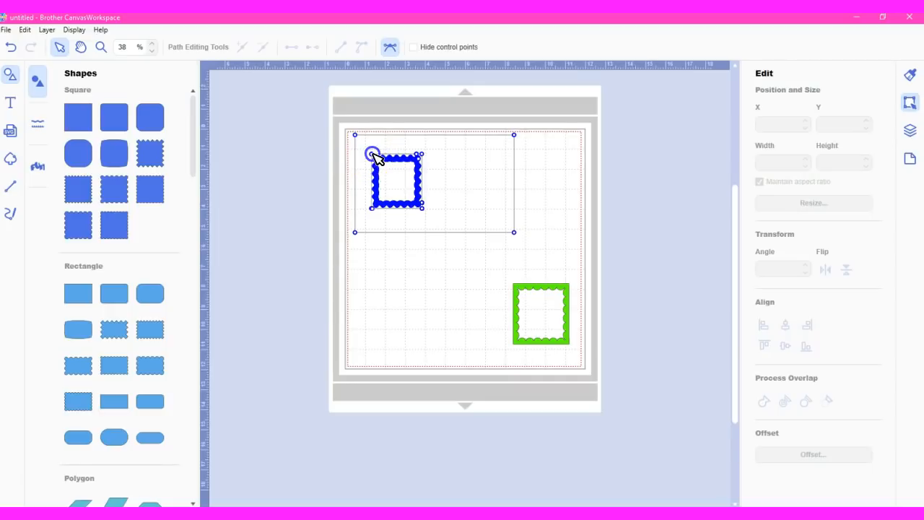
Delete the remaining points at the square outline's upper-left corner and leave path editing
{"action": "left_click", "coordinate": [372, 155]}
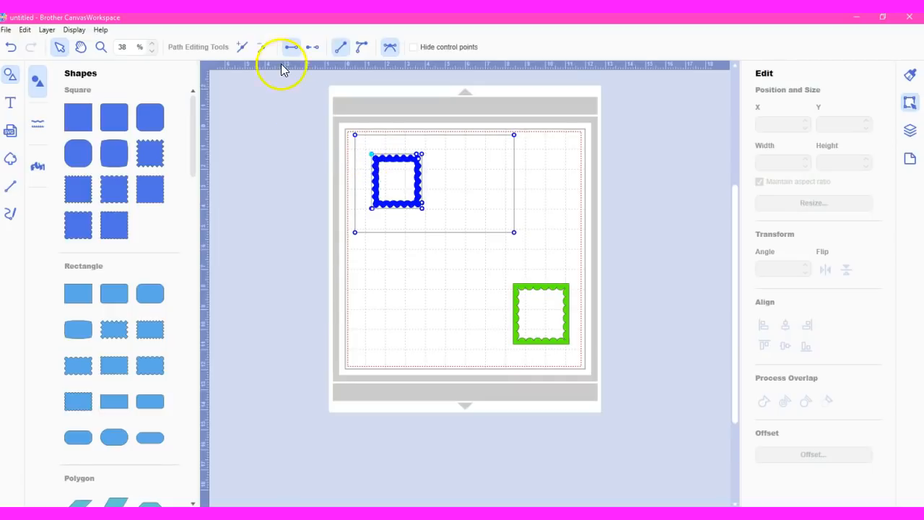
{"action": "left_click", "coordinate": [263, 47]}
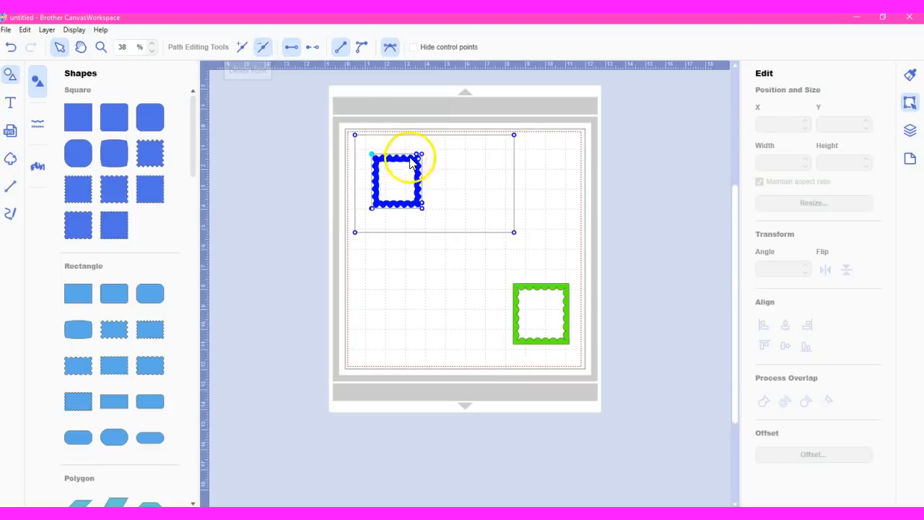
{"action": "left_click", "coordinate": [370, 153]}
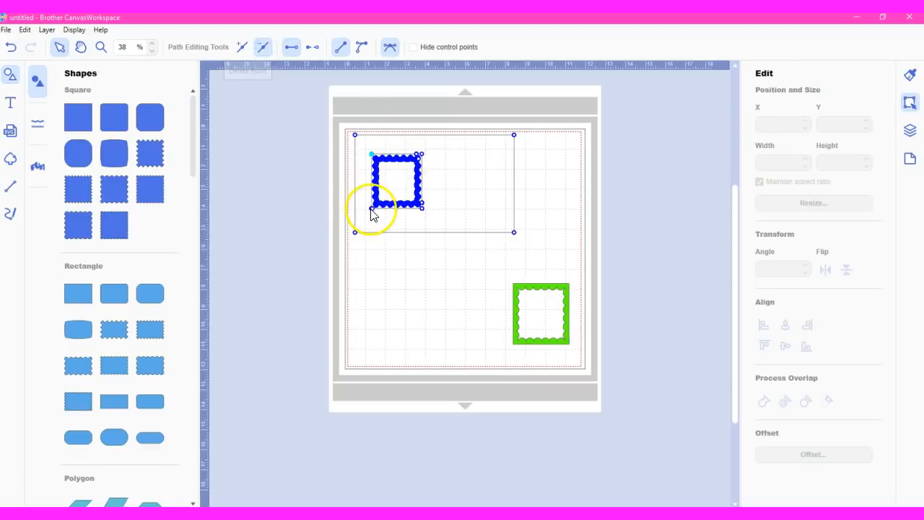
{"action": "left_click", "coordinate": [376, 214]}
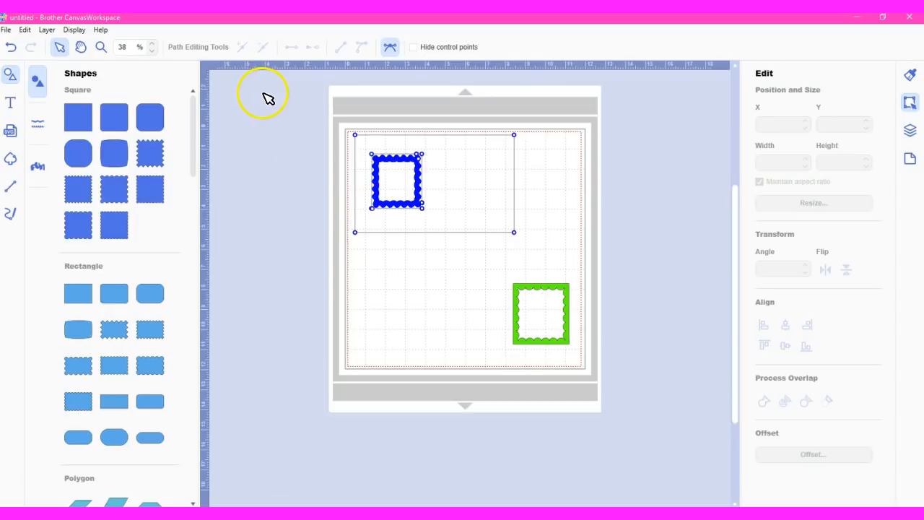
{"action": "left_click", "coordinate": [372, 155]}
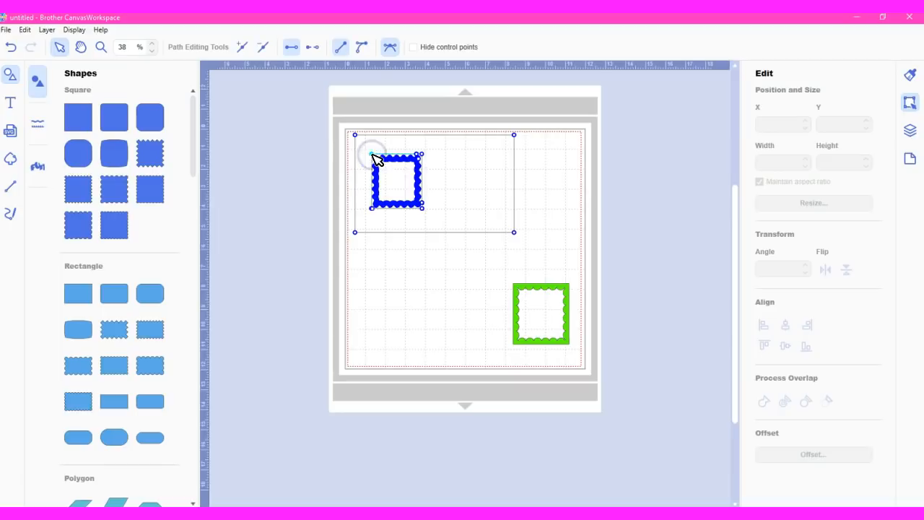
{"action": "left_click", "coordinate": [263, 49]}
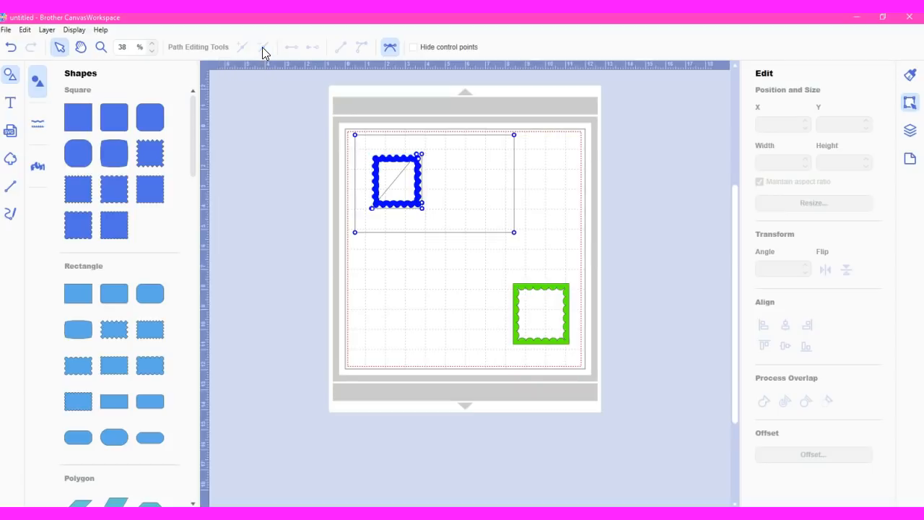
{"action": "left_click", "coordinate": [408, 141]}
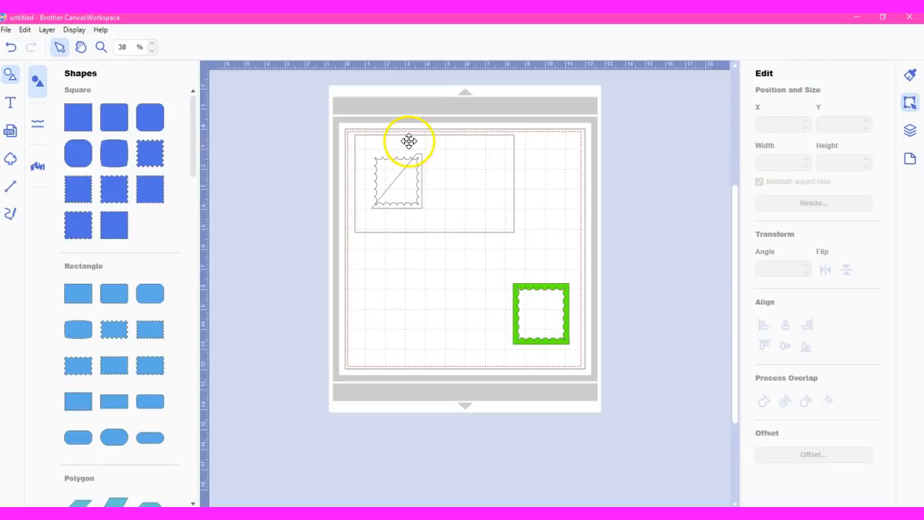
Reopen the card base's path for editing and delete the points just beside the square outline's upper-right corner
{"action": "left_click", "coordinate": [422, 155]}
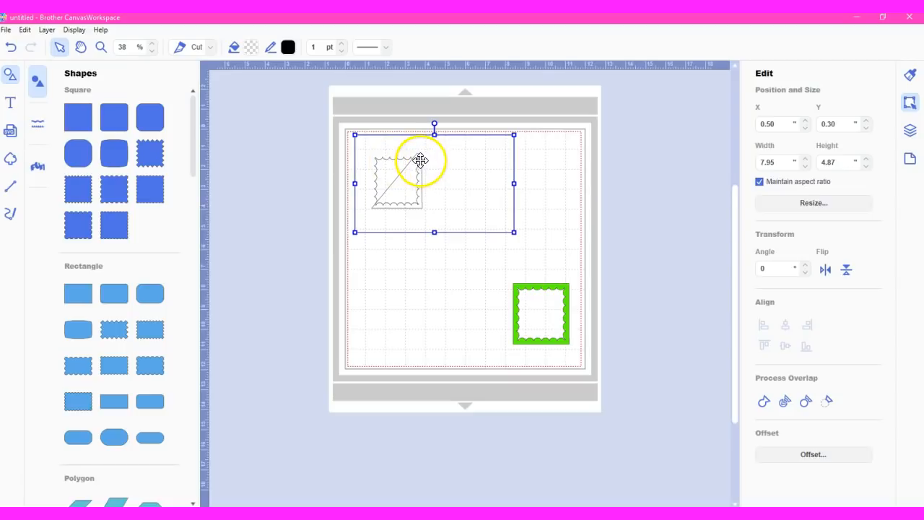
{"action": "double_click", "coordinate": [421, 158]}
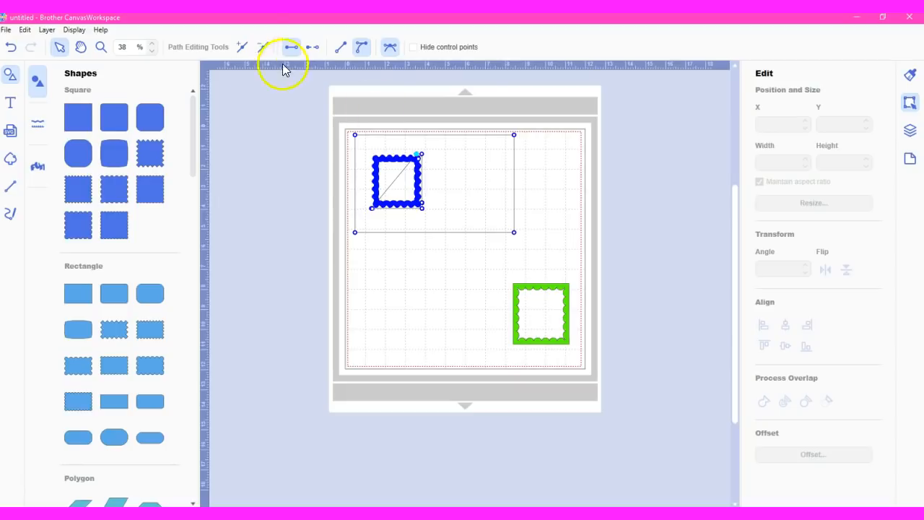
{"action": "left_click", "coordinate": [265, 51]}
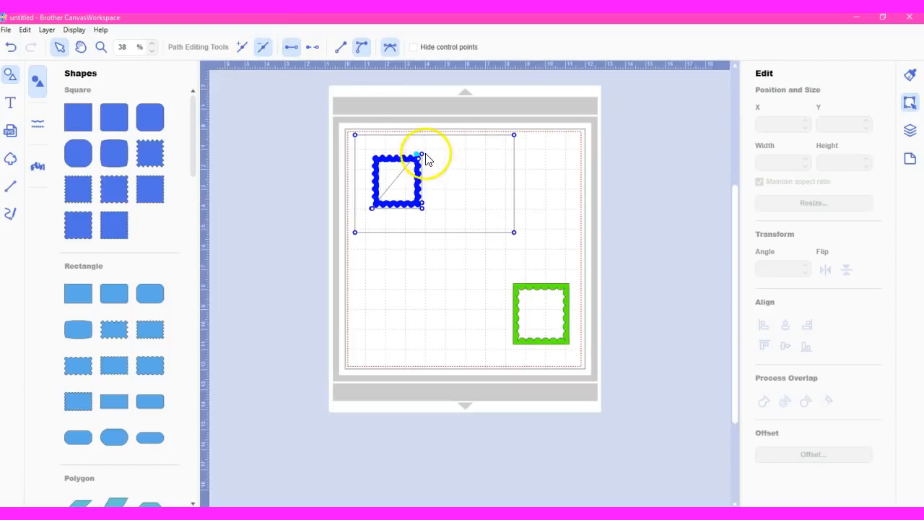
{"action": "left_click", "coordinate": [376, 207]}
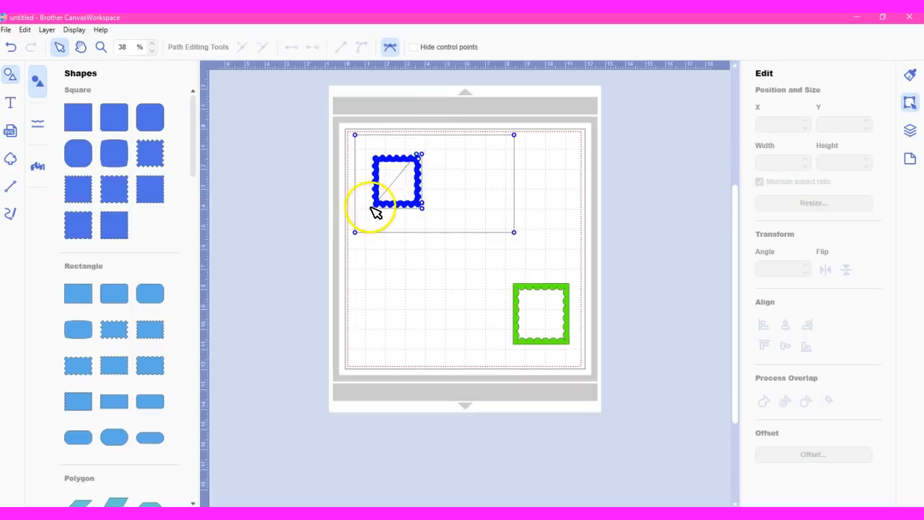
{"action": "left_click", "coordinate": [420, 153]}
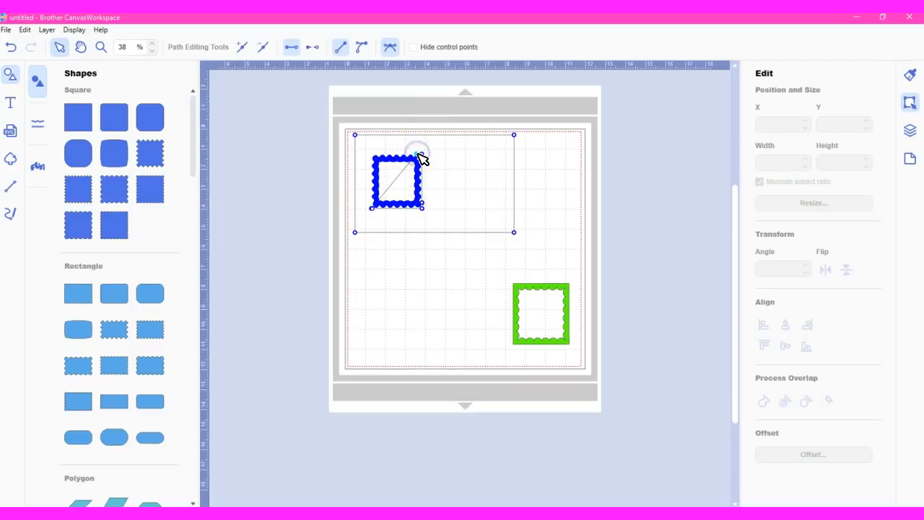
{"action": "left_click", "coordinate": [263, 46]}
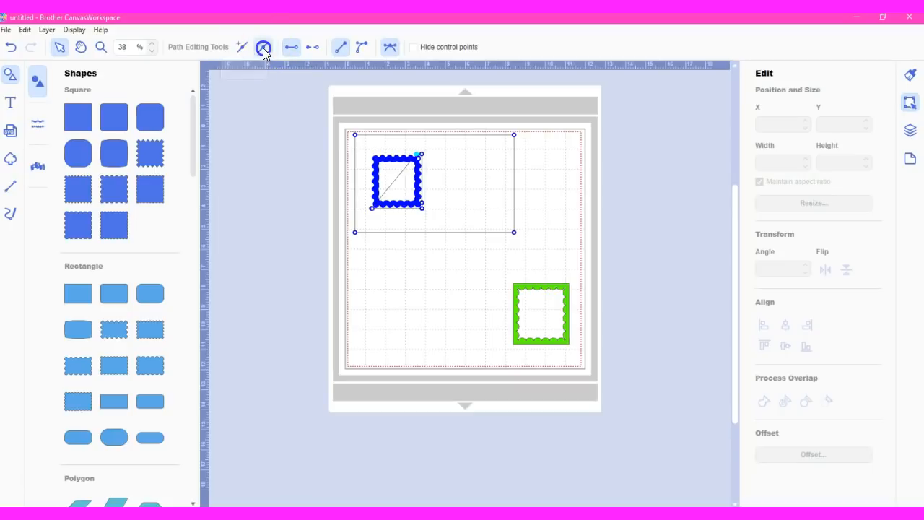
Delete the square outline's upper-right and lower-right corner points, leaving only the scalloped opening, and exit path editing
{"action": "left_click", "coordinate": [424, 155]}
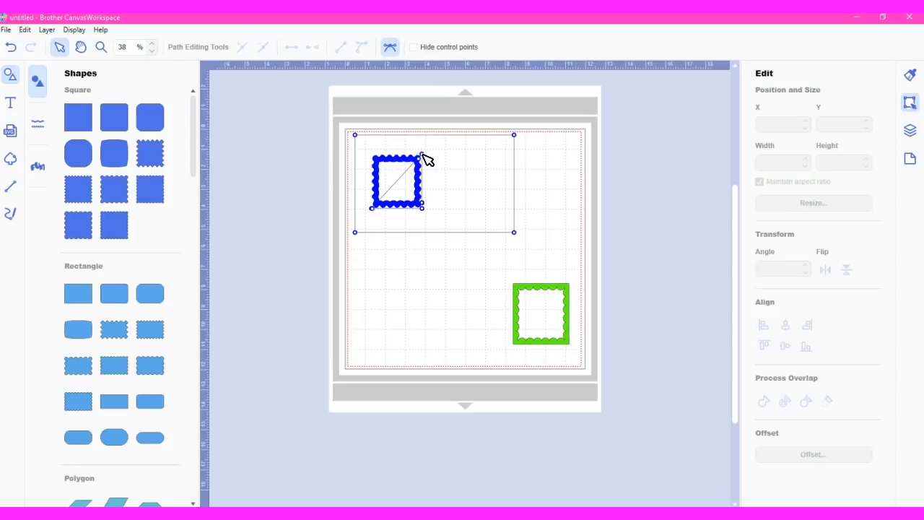
{"action": "left_click", "coordinate": [423, 155]}
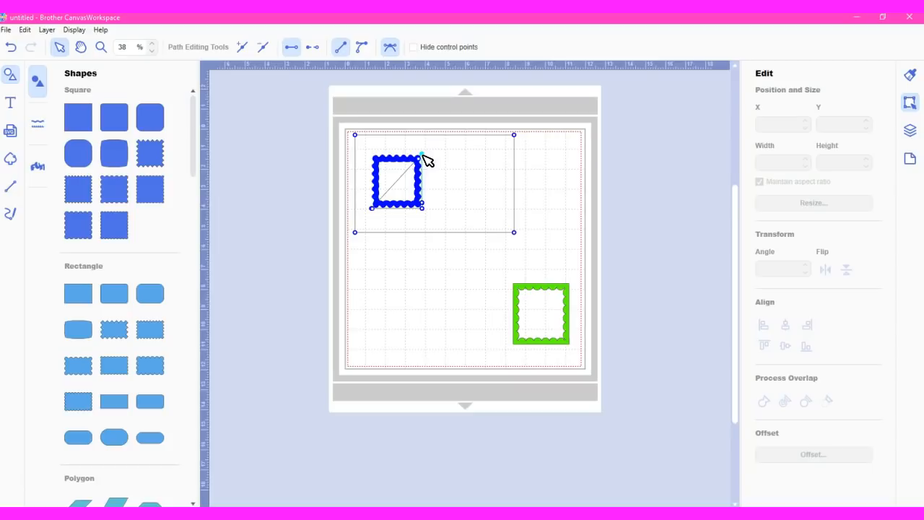
{"action": "left_click", "coordinate": [264, 49]}
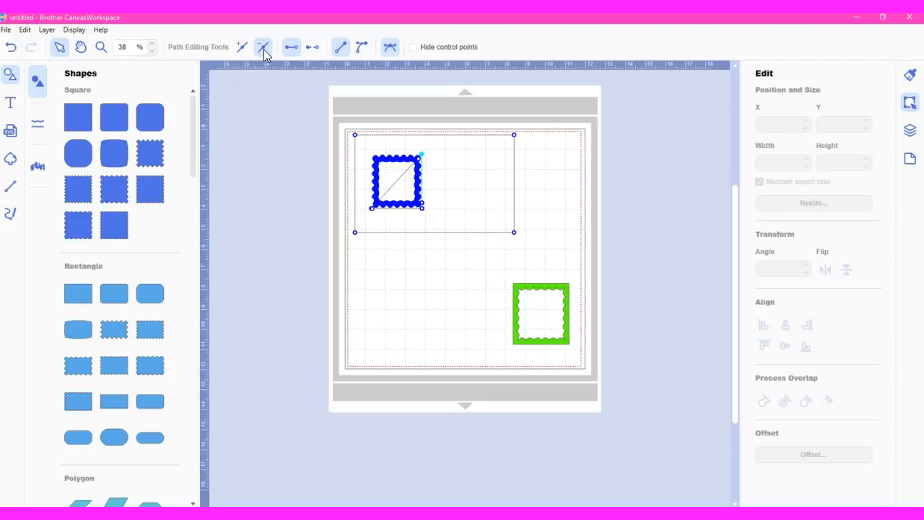
{"action": "left_click", "coordinate": [265, 52]}
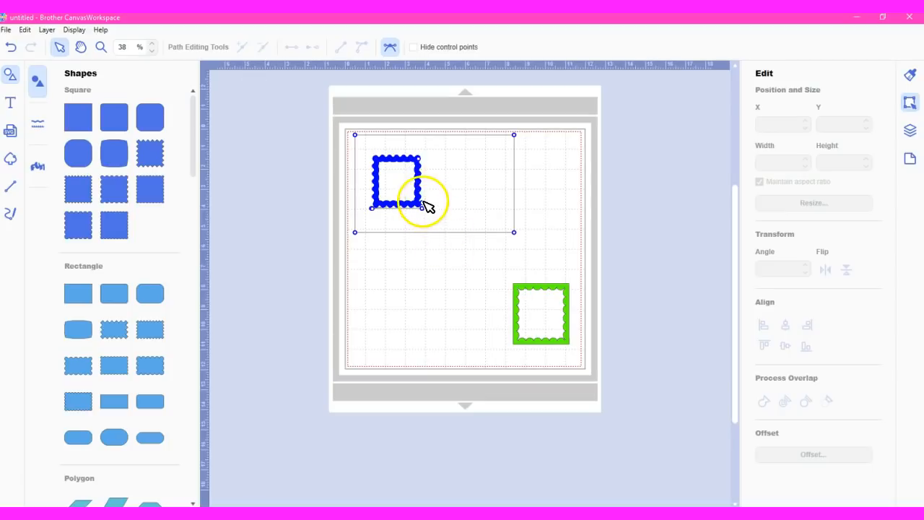
{"action": "left_click", "coordinate": [423, 205]}
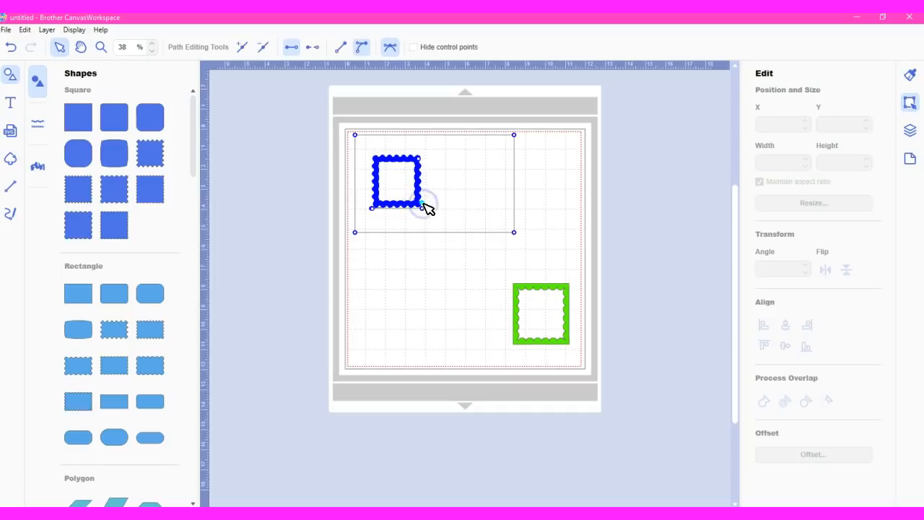
{"action": "left_click", "coordinate": [260, 52]}
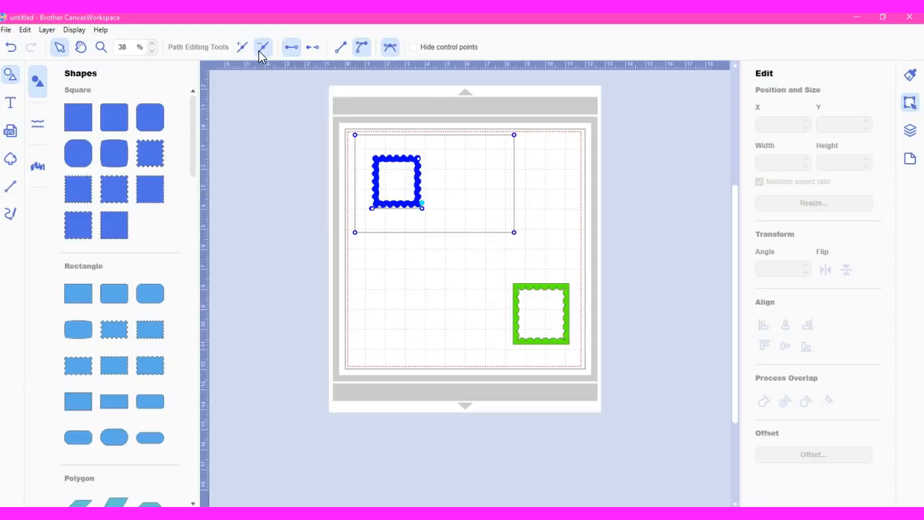
{"action": "left_click", "coordinate": [553, 281]}
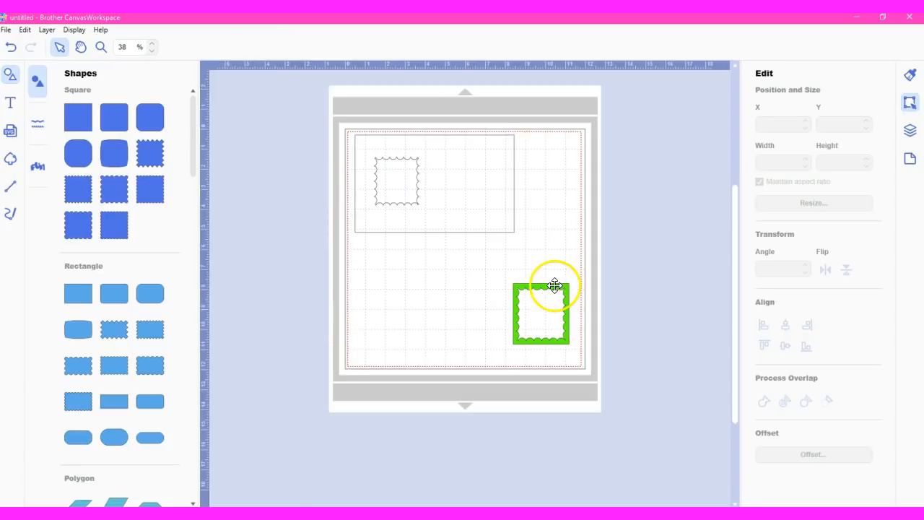
Fill the card base with pink #E4007F
{"action": "left_click", "coordinate": [463, 200]}
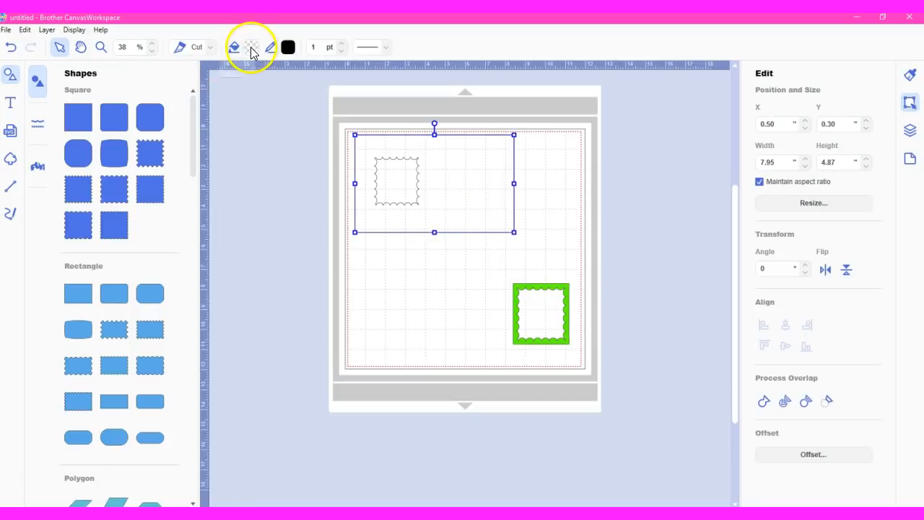
{"action": "left_click", "coordinate": [250, 48]}
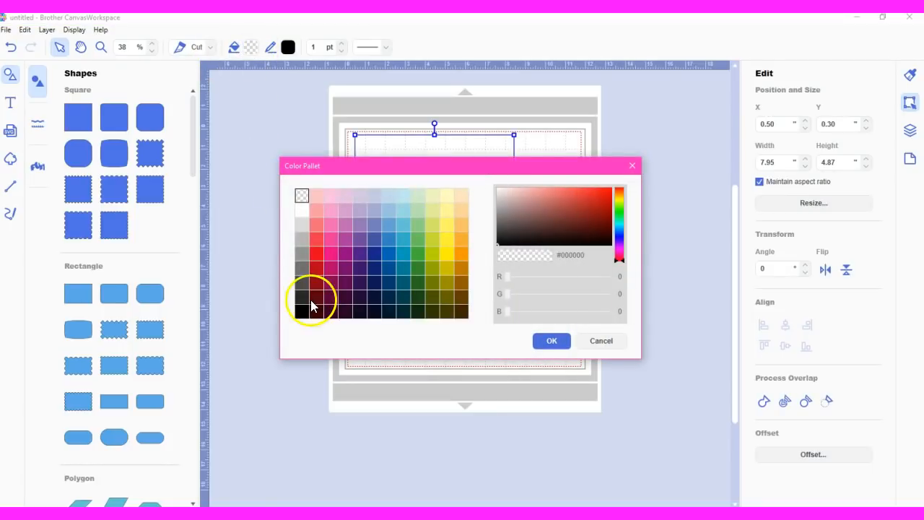
{"action": "left_click", "coordinate": [332, 253]}
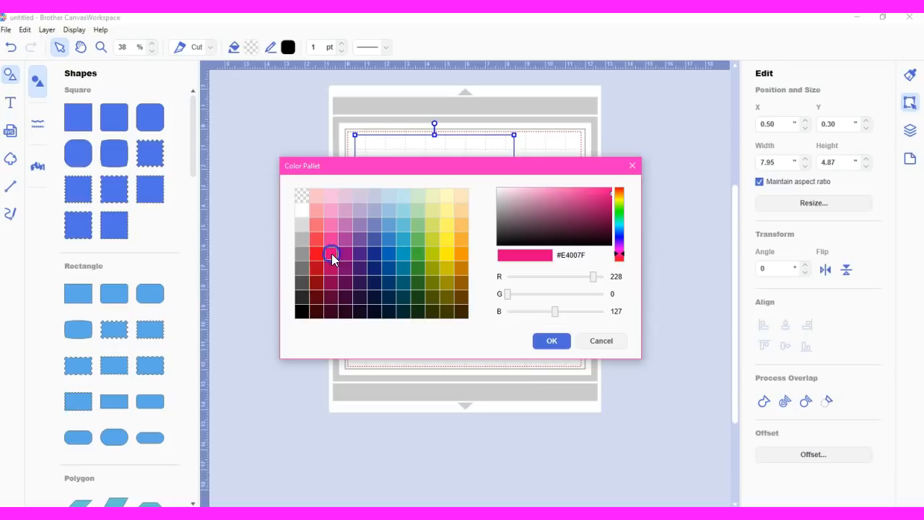
{"action": "left_click", "coordinate": [553, 342]}
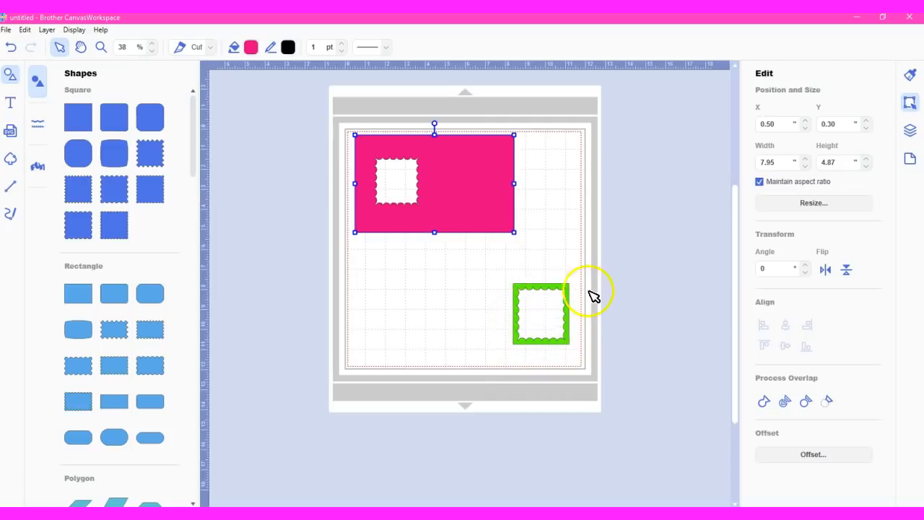
Move the green frame over the card base's scalloped opening, about X 1.18", Y 0.98", and bring it to the front
{"action": "left_click_drag", "start_coordinate": [542, 341], "coordinate": [399, 209]}
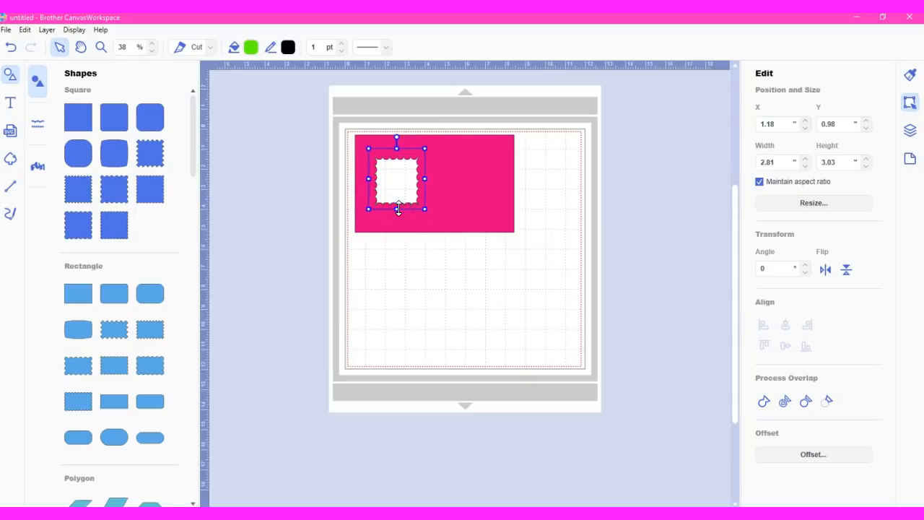
{"action": "left_click", "coordinate": [43, 29]}
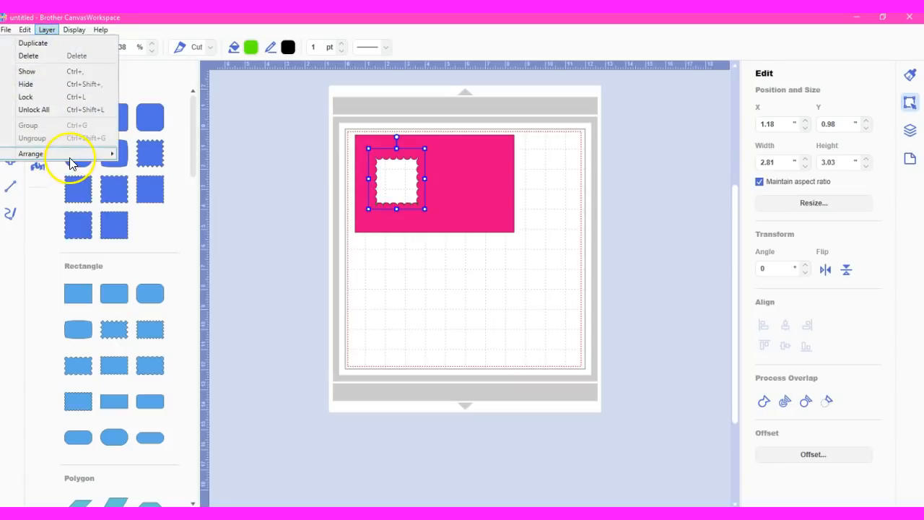
{"action": "mouse_move", "coordinate": [70, 161]}
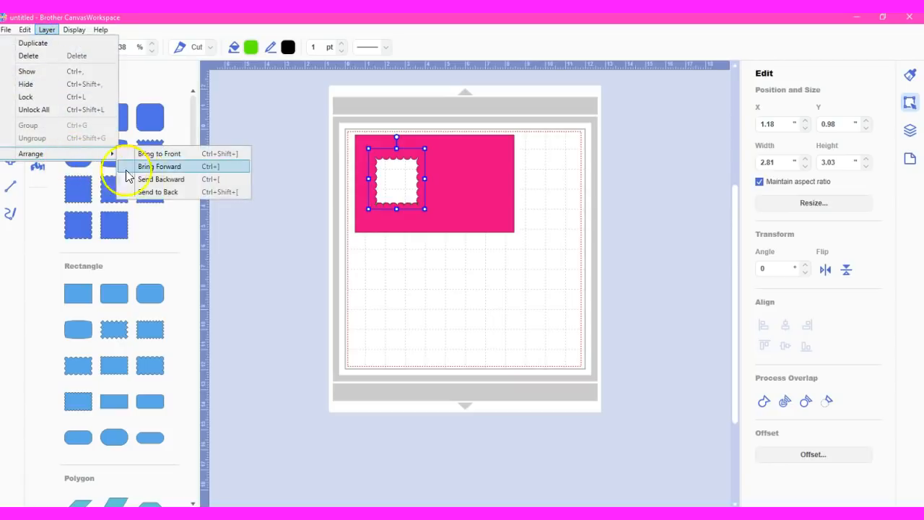
{"action": "left_click", "coordinate": [161, 155]}
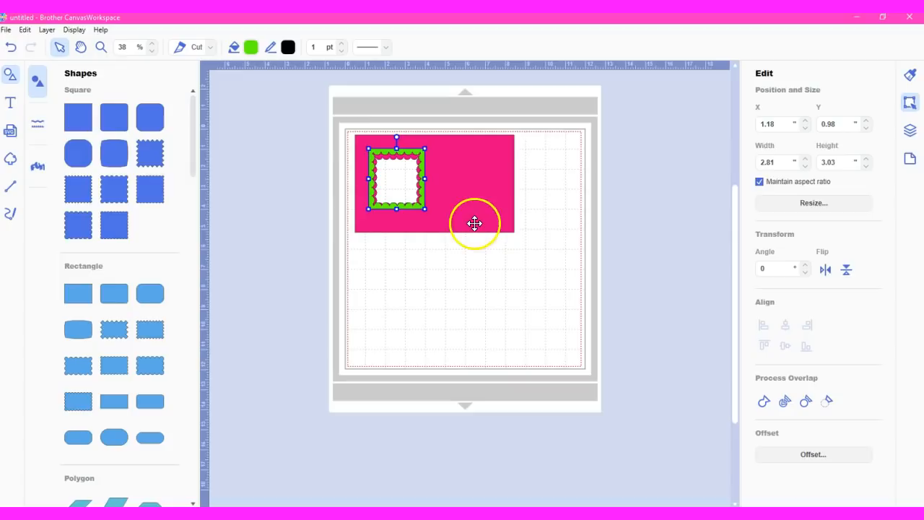
Nudge the green frame down to Y 1.09" so it sits centred over the card base's scalloped opening, and deselect it
{"action": "key", "text": "Down"}
{"action": "key", "text": "Down"}
{"action": "key", "text": "Down"}
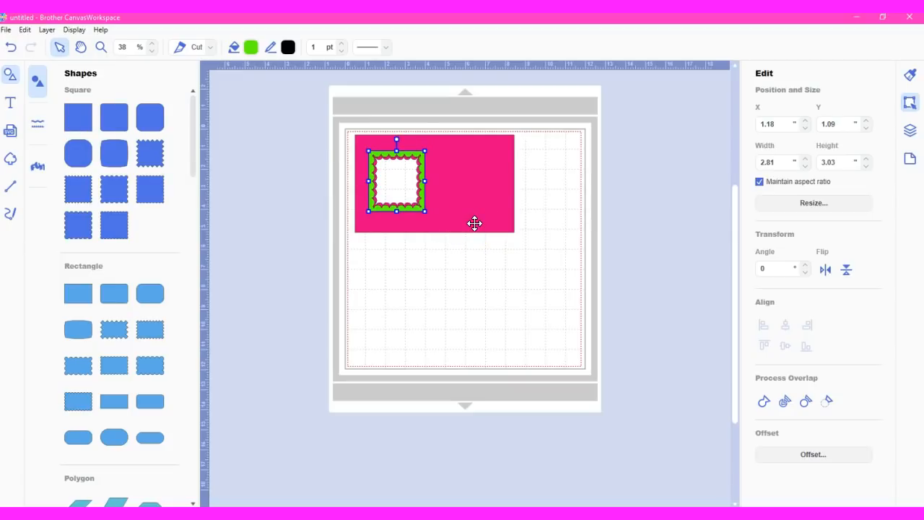
{"action": "left_click", "coordinate": [470, 254]}
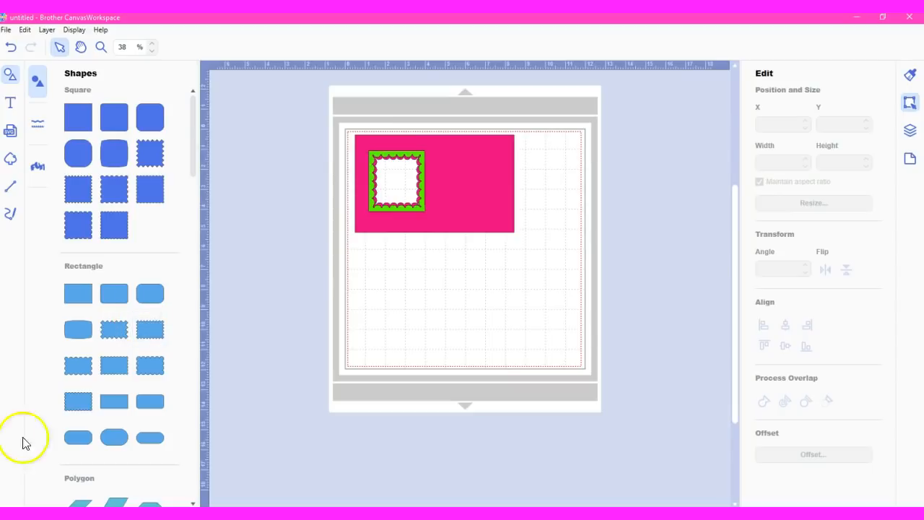
{"action": "left_click", "coordinate": [29, 489]}
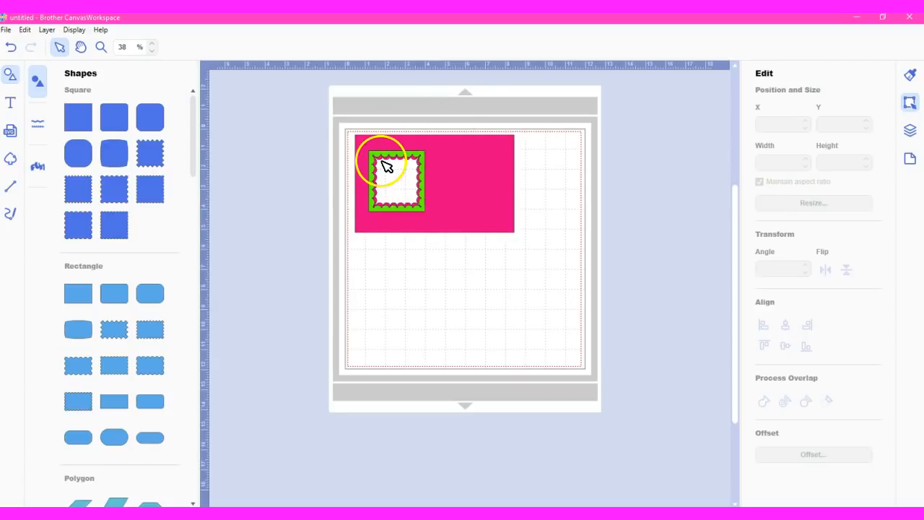
{"action": "left_click", "coordinate": [444, 208]}
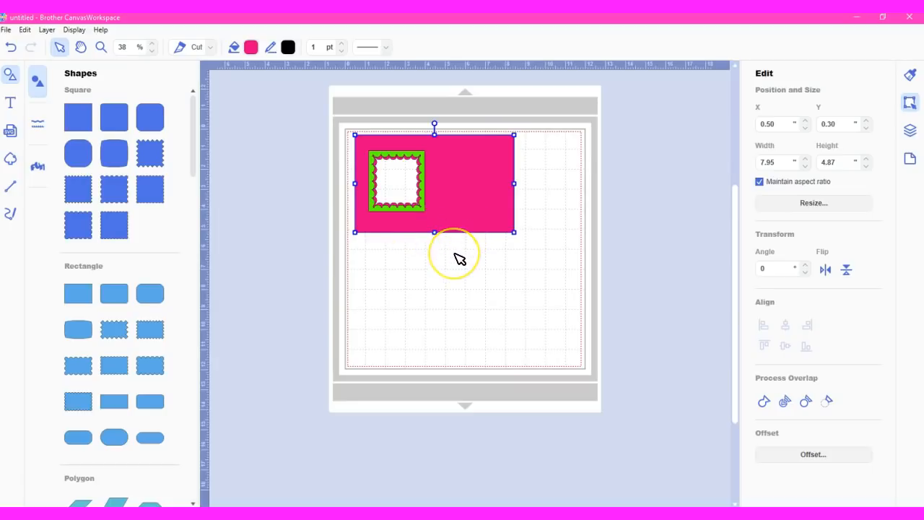
{"action": "left_click", "coordinate": [377, 386]}
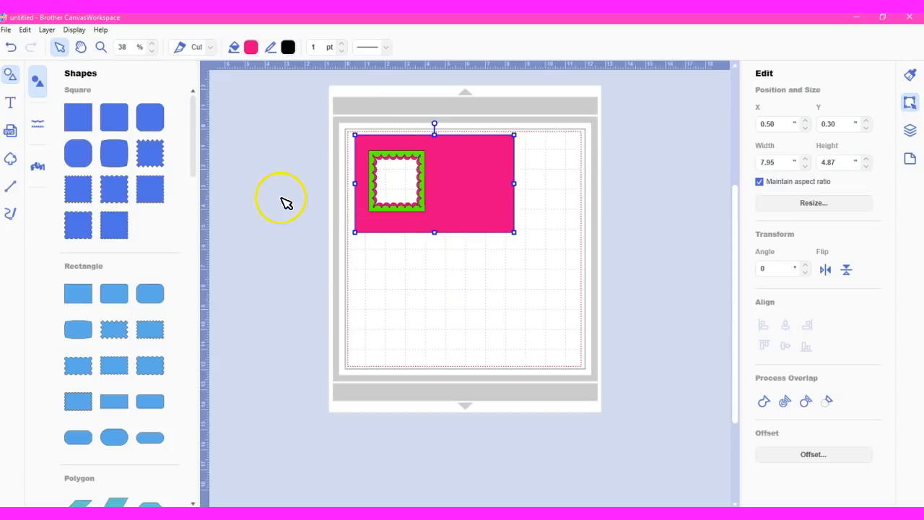
{"action": "left_click", "coordinate": [438, 307]}
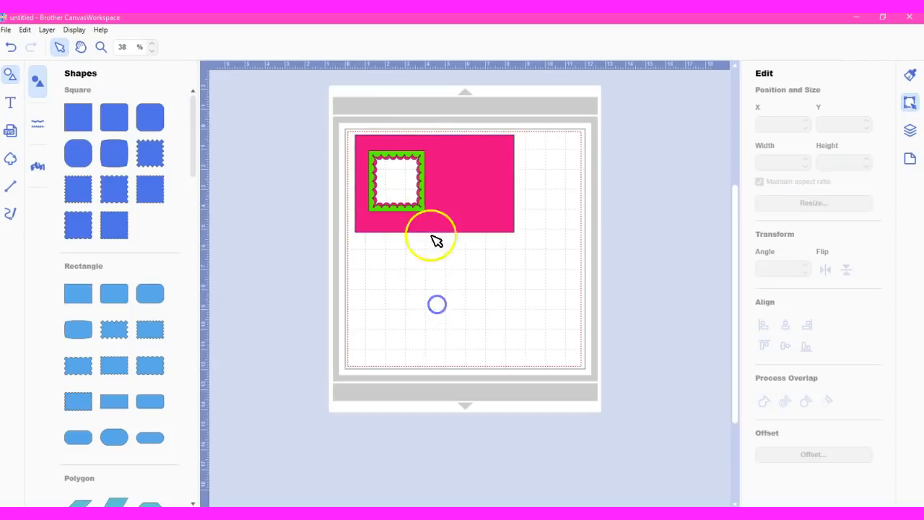
Move the green frame off the card base to the mat's empty lower-left corner, about X 0.22", Y 8.74"
{"action": "left_click", "coordinate": [423, 186]}
{"action": "left_click", "coordinate": [420, 182]}
{"action": "left_click_drag", "start_coordinate": [423, 184], "coordinate": [417, 282]}
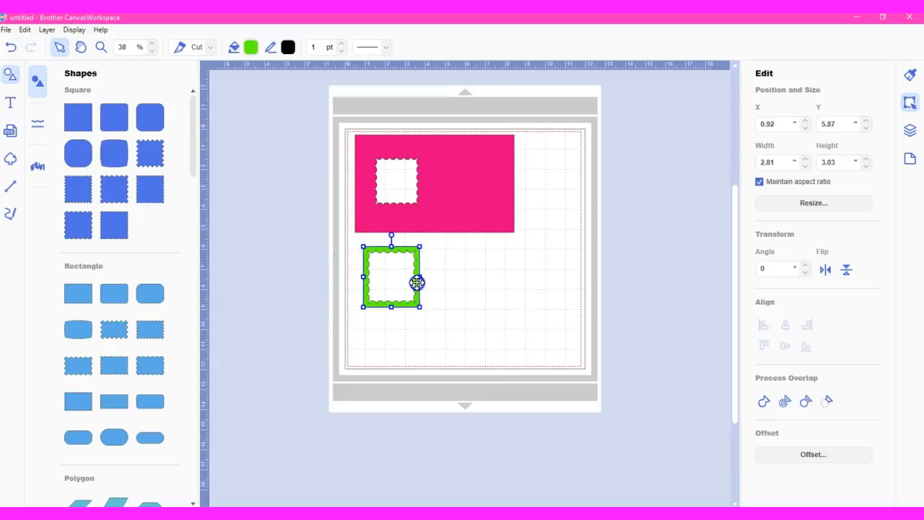
{"action": "left_click", "coordinate": [493, 260]}
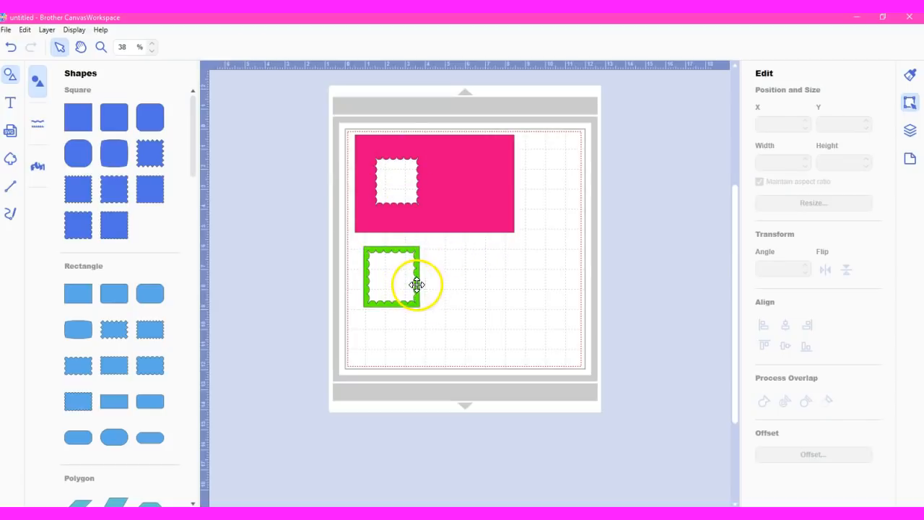
{"action": "left_click_drag", "start_coordinate": [418, 286], "coordinate": [403, 344]}
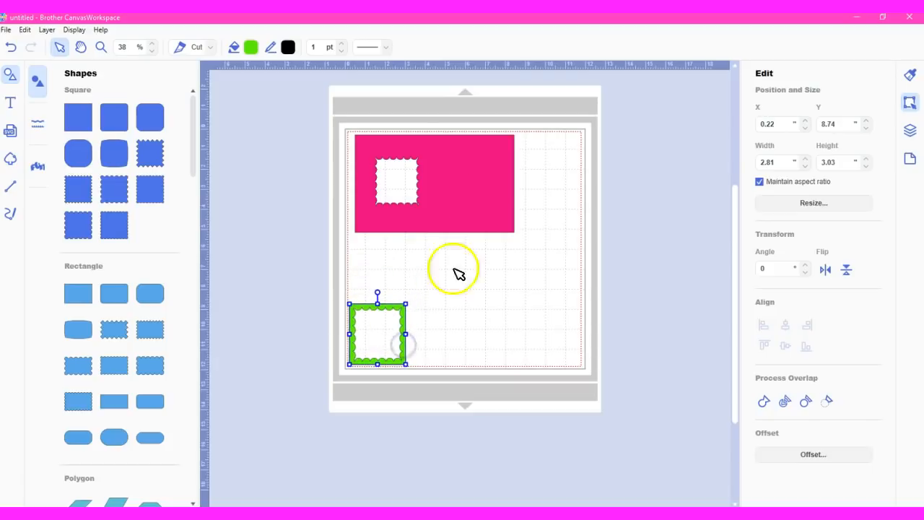